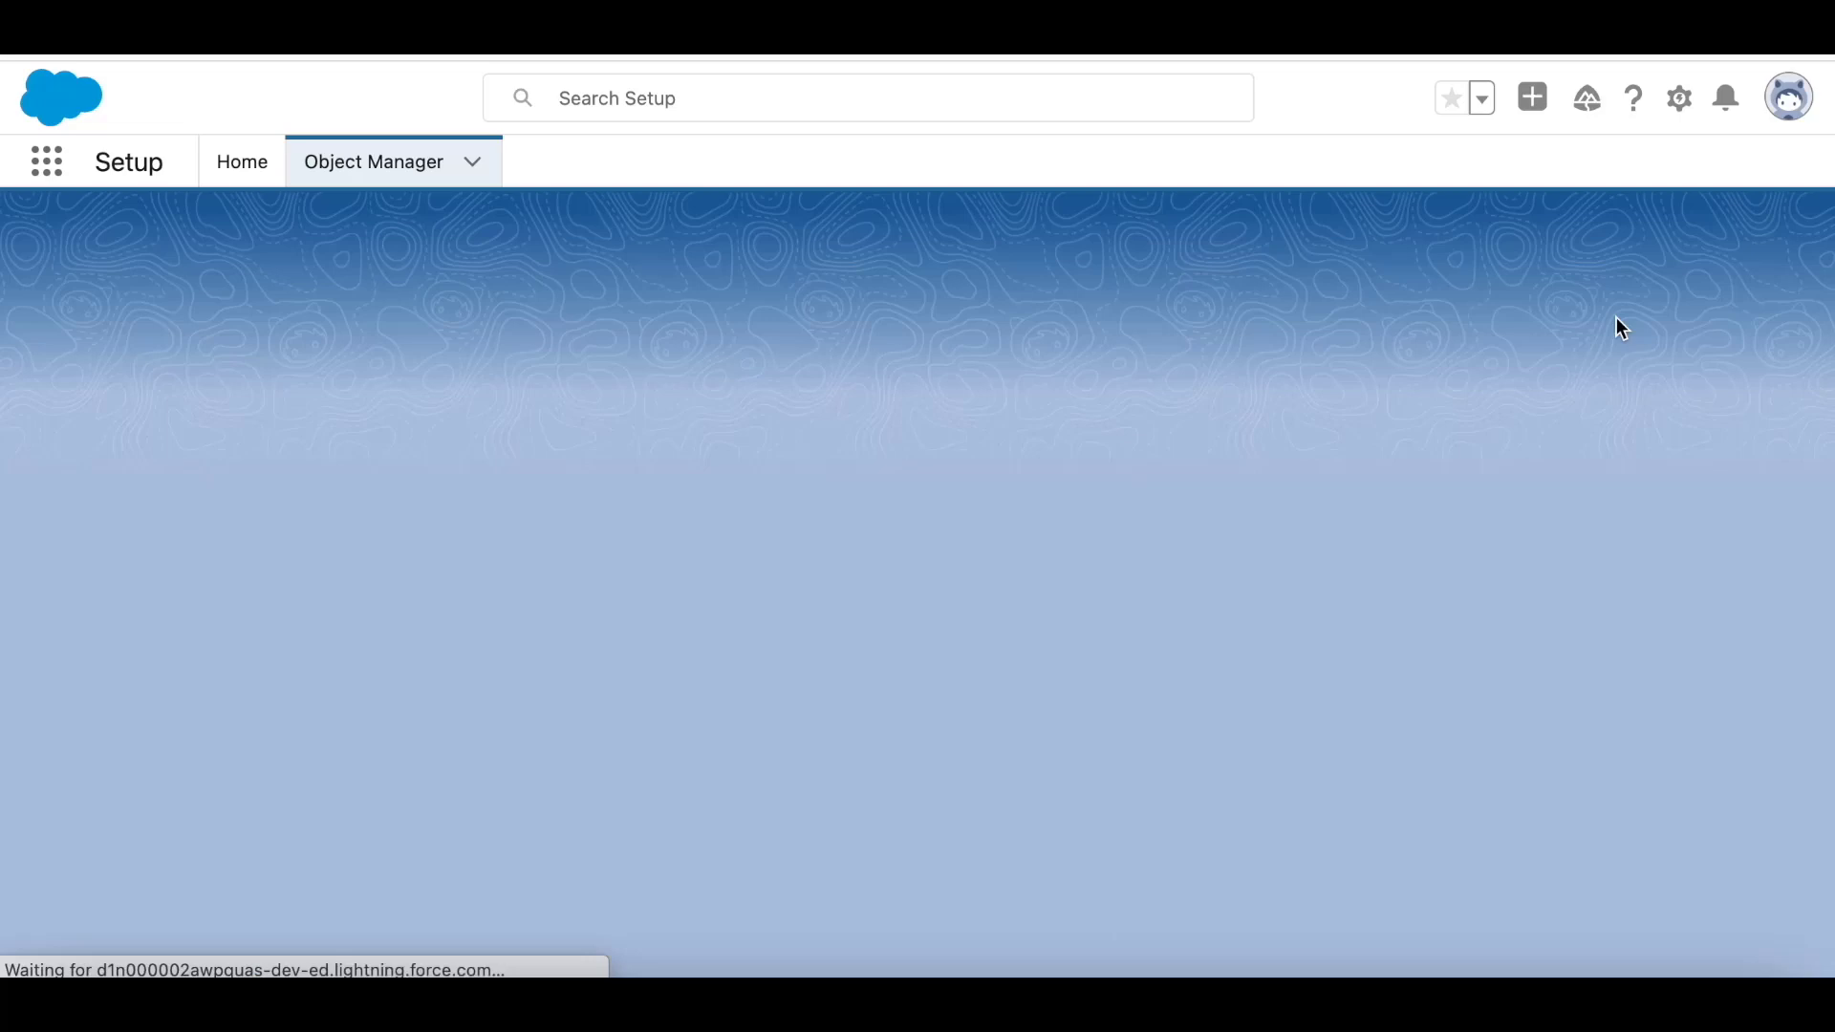
- Define the Invoice/Invoices object with an 'Invoice Number' auto-number record name formatted INV-{000}
{"action": "type", "text": "Invoi"}
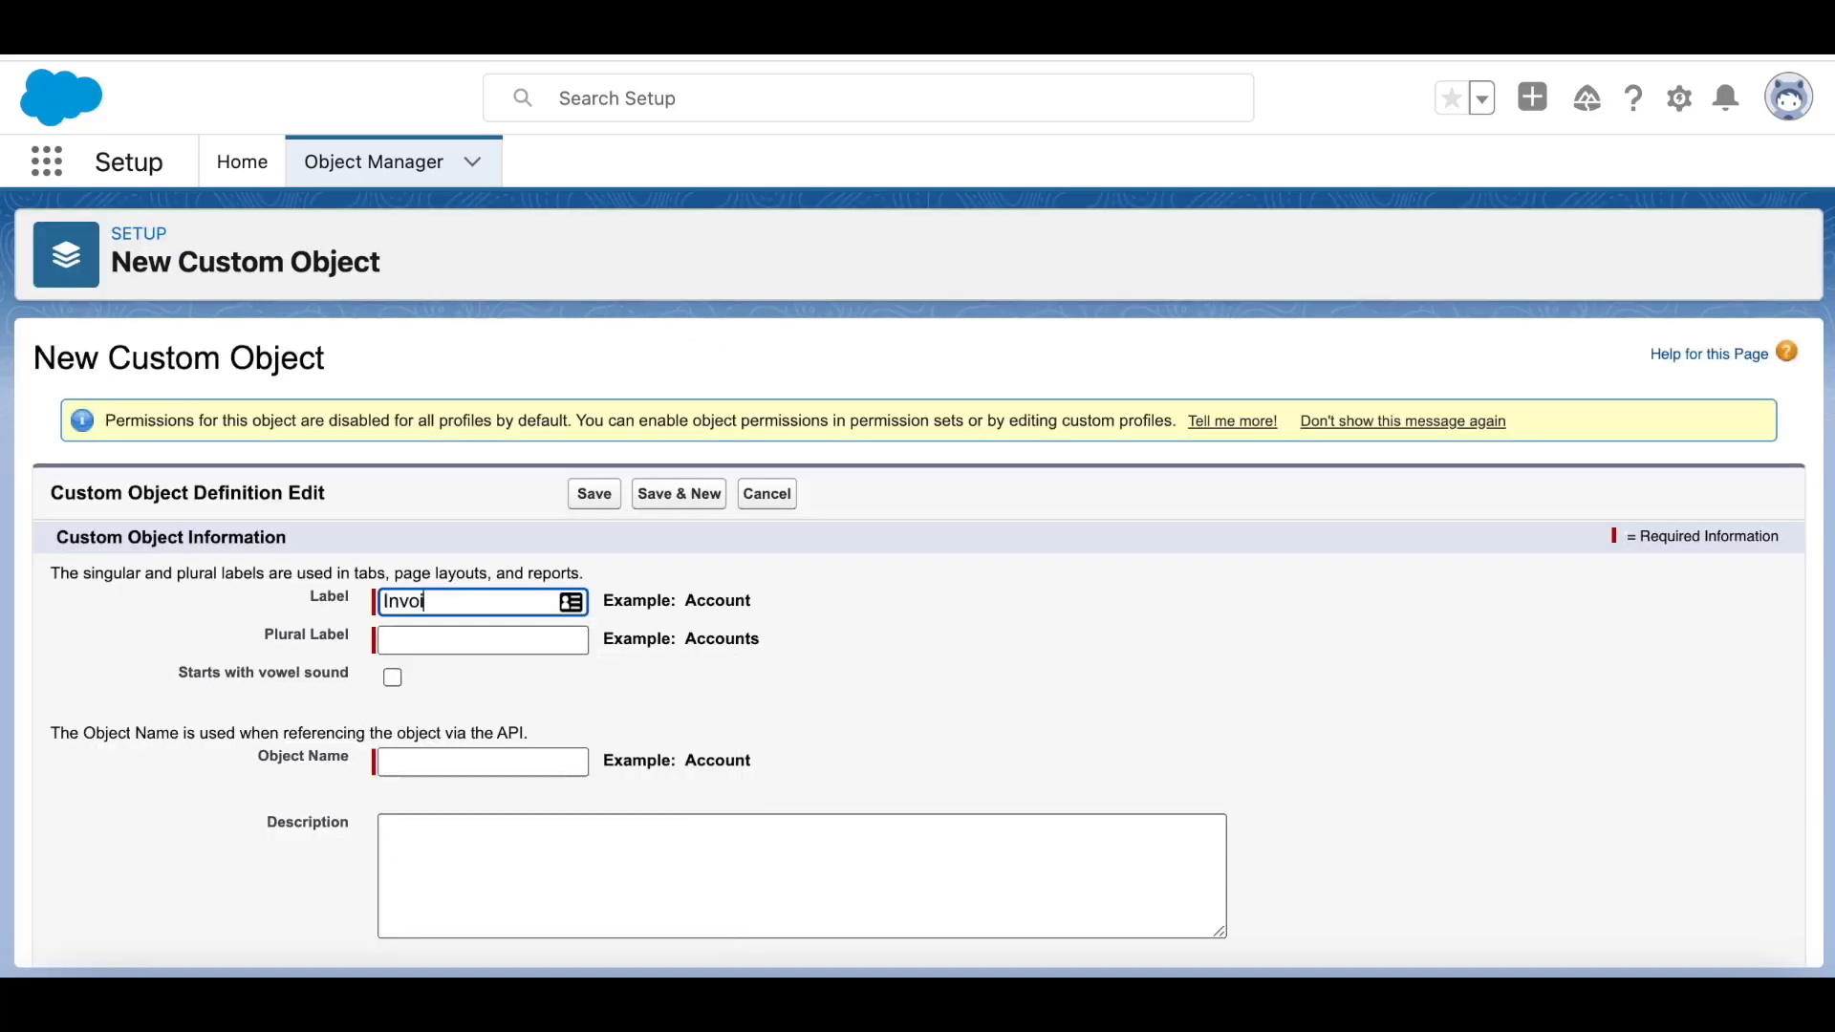
{"action": "type", "text": "ce"}
{"action": "key", "text": "Tab"}
{"action": "type", "text": "Invoice"}
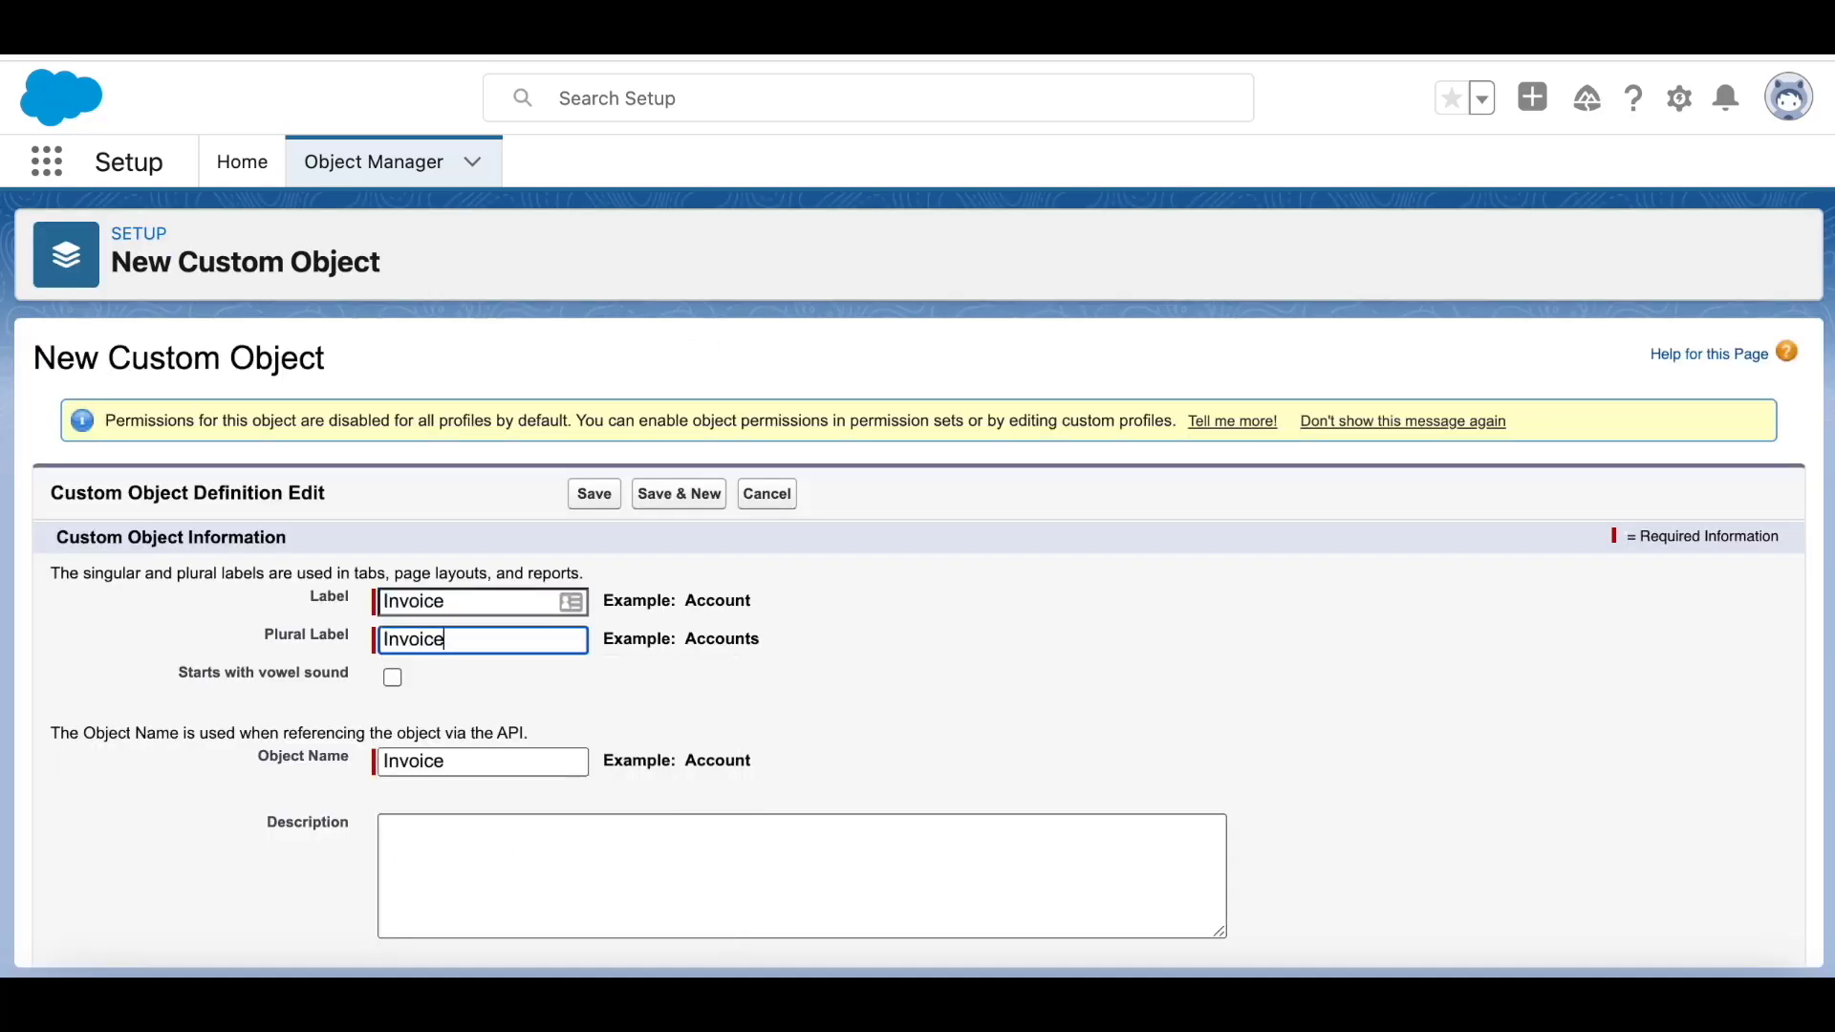
{"action": "type", "text": "s"}
{"action": "left_click", "coordinate": [392, 678]}
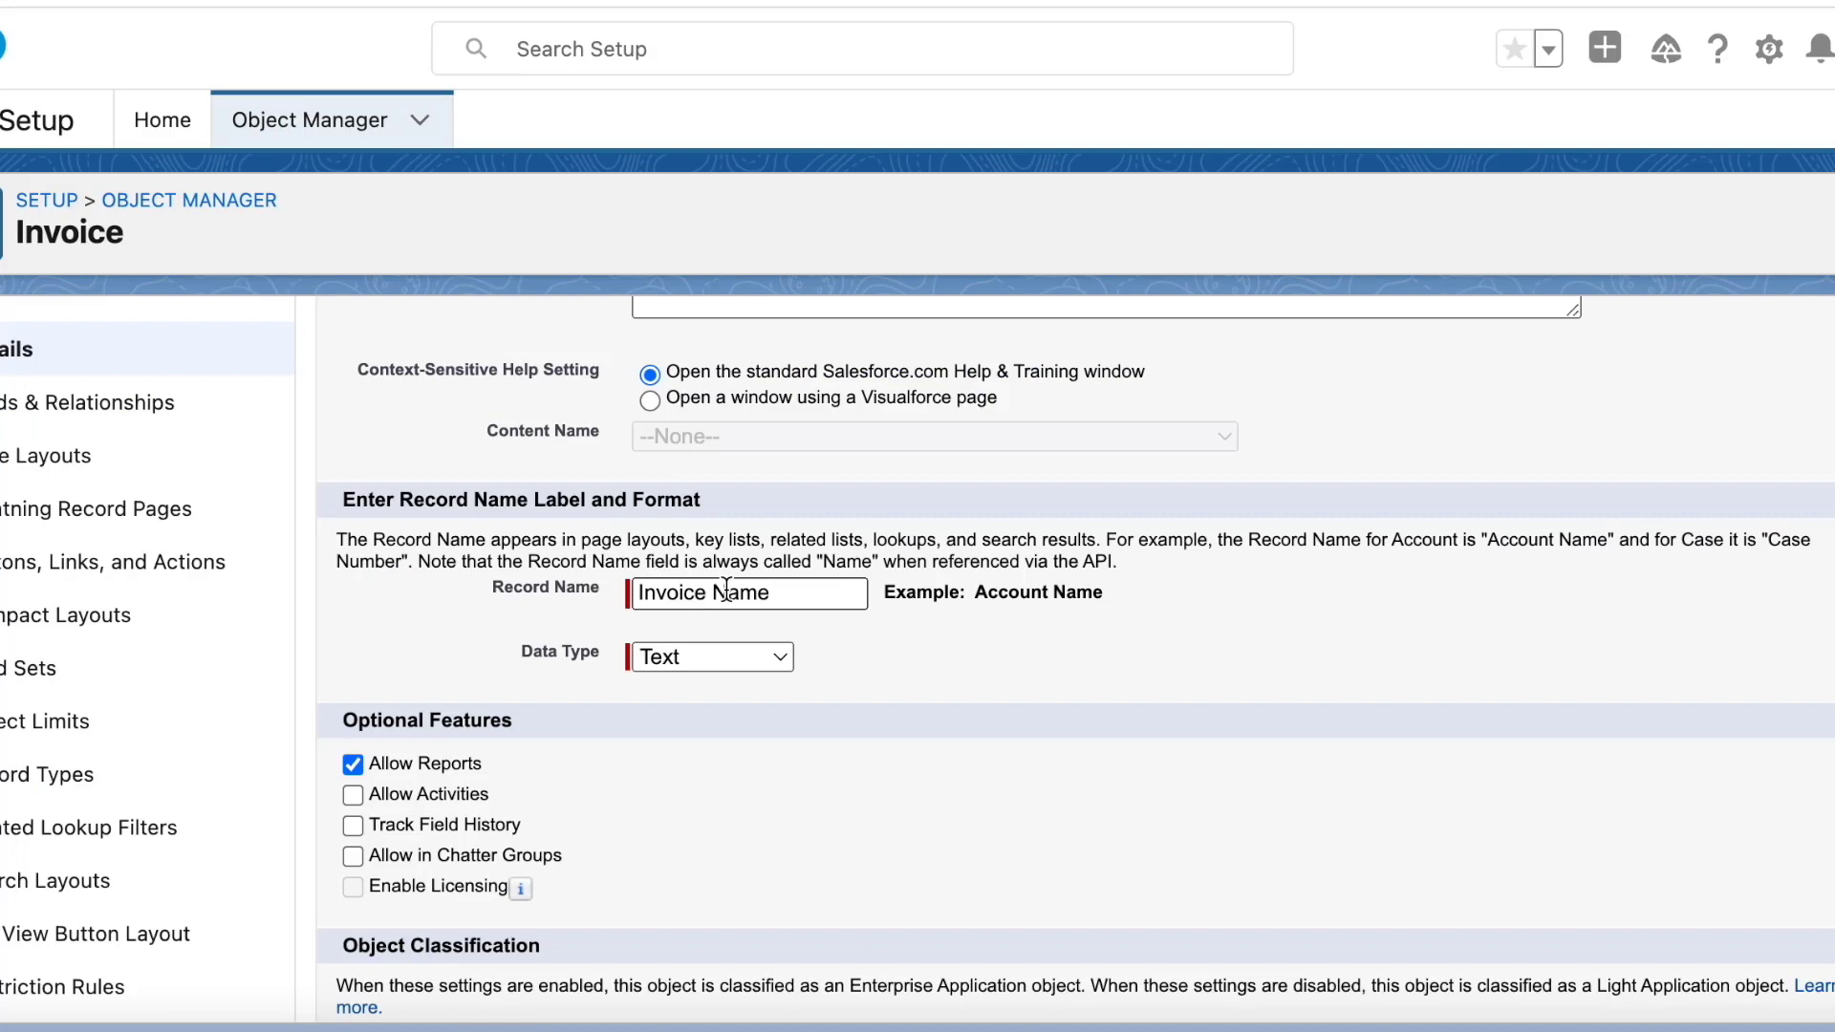
{"action": "double_click", "coordinate": [727, 591]}
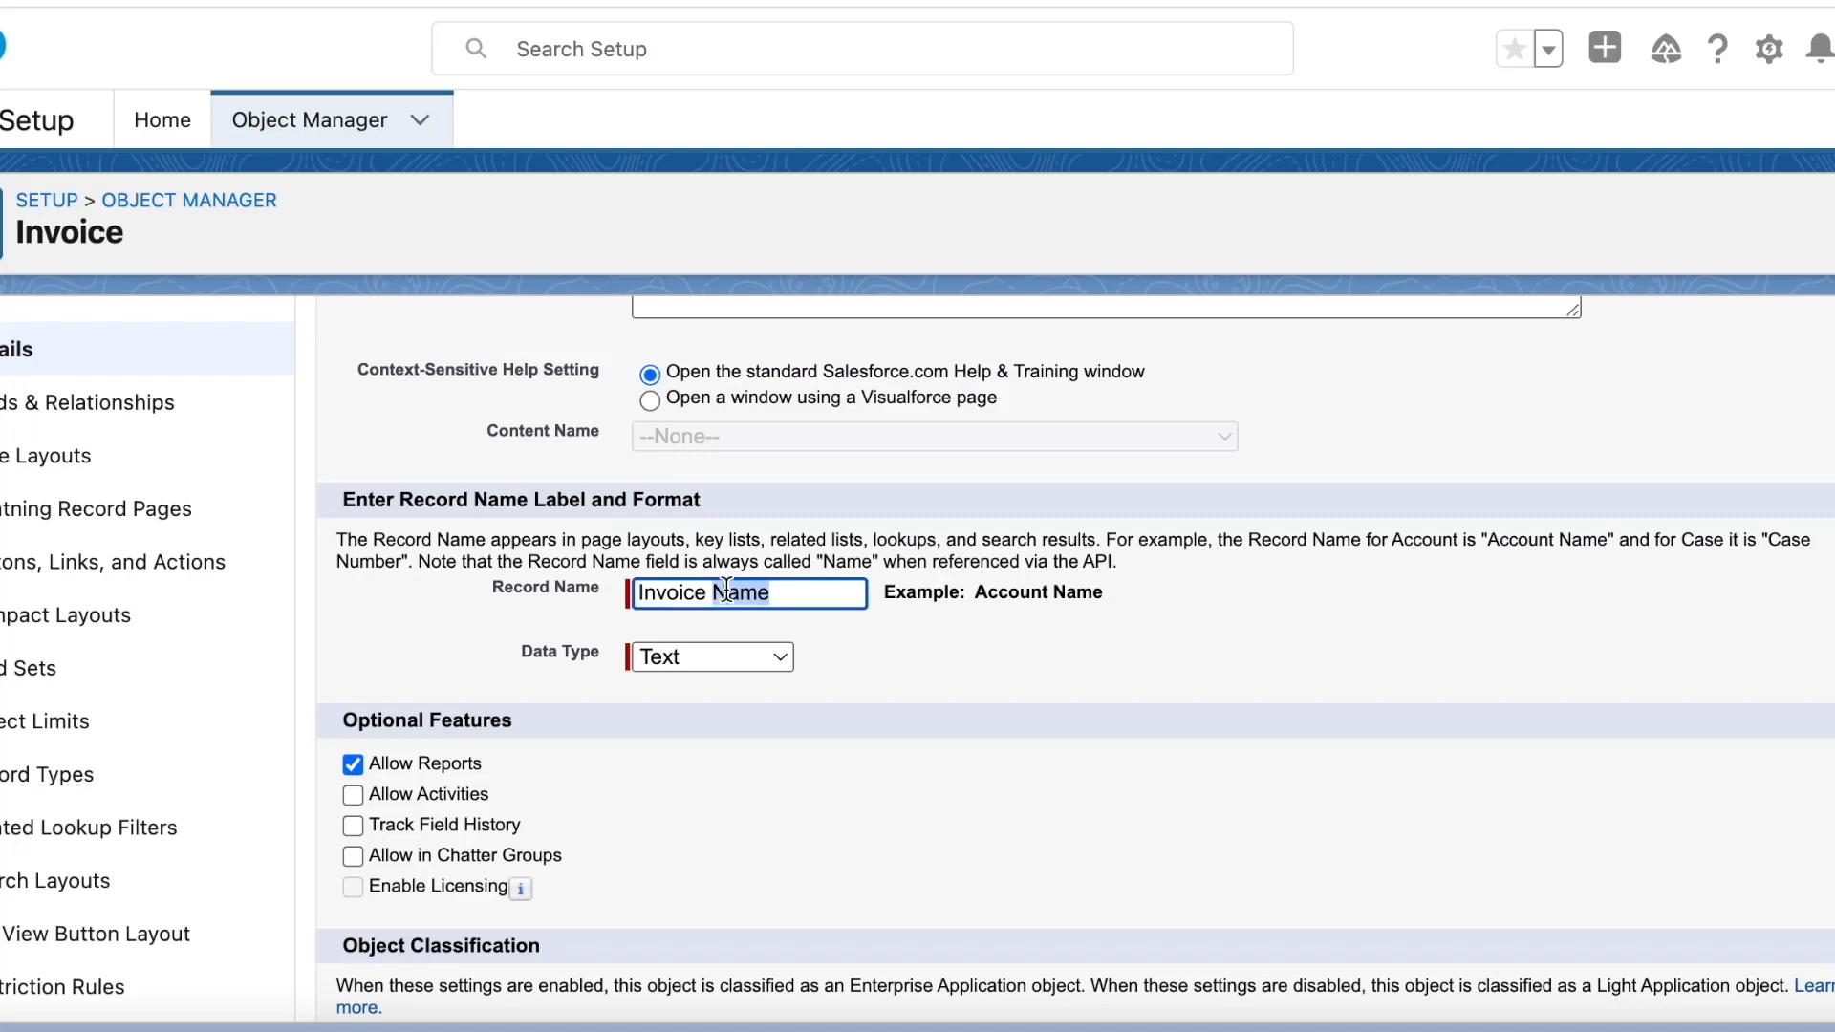
{"action": "type", "text": "Number"}
{"action": "left_click", "coordinate": [729, 650]}
{"action": "left_click", "coordinate": [725, 692]}
{"action": "left_click", "coordinate": [707, 698]}
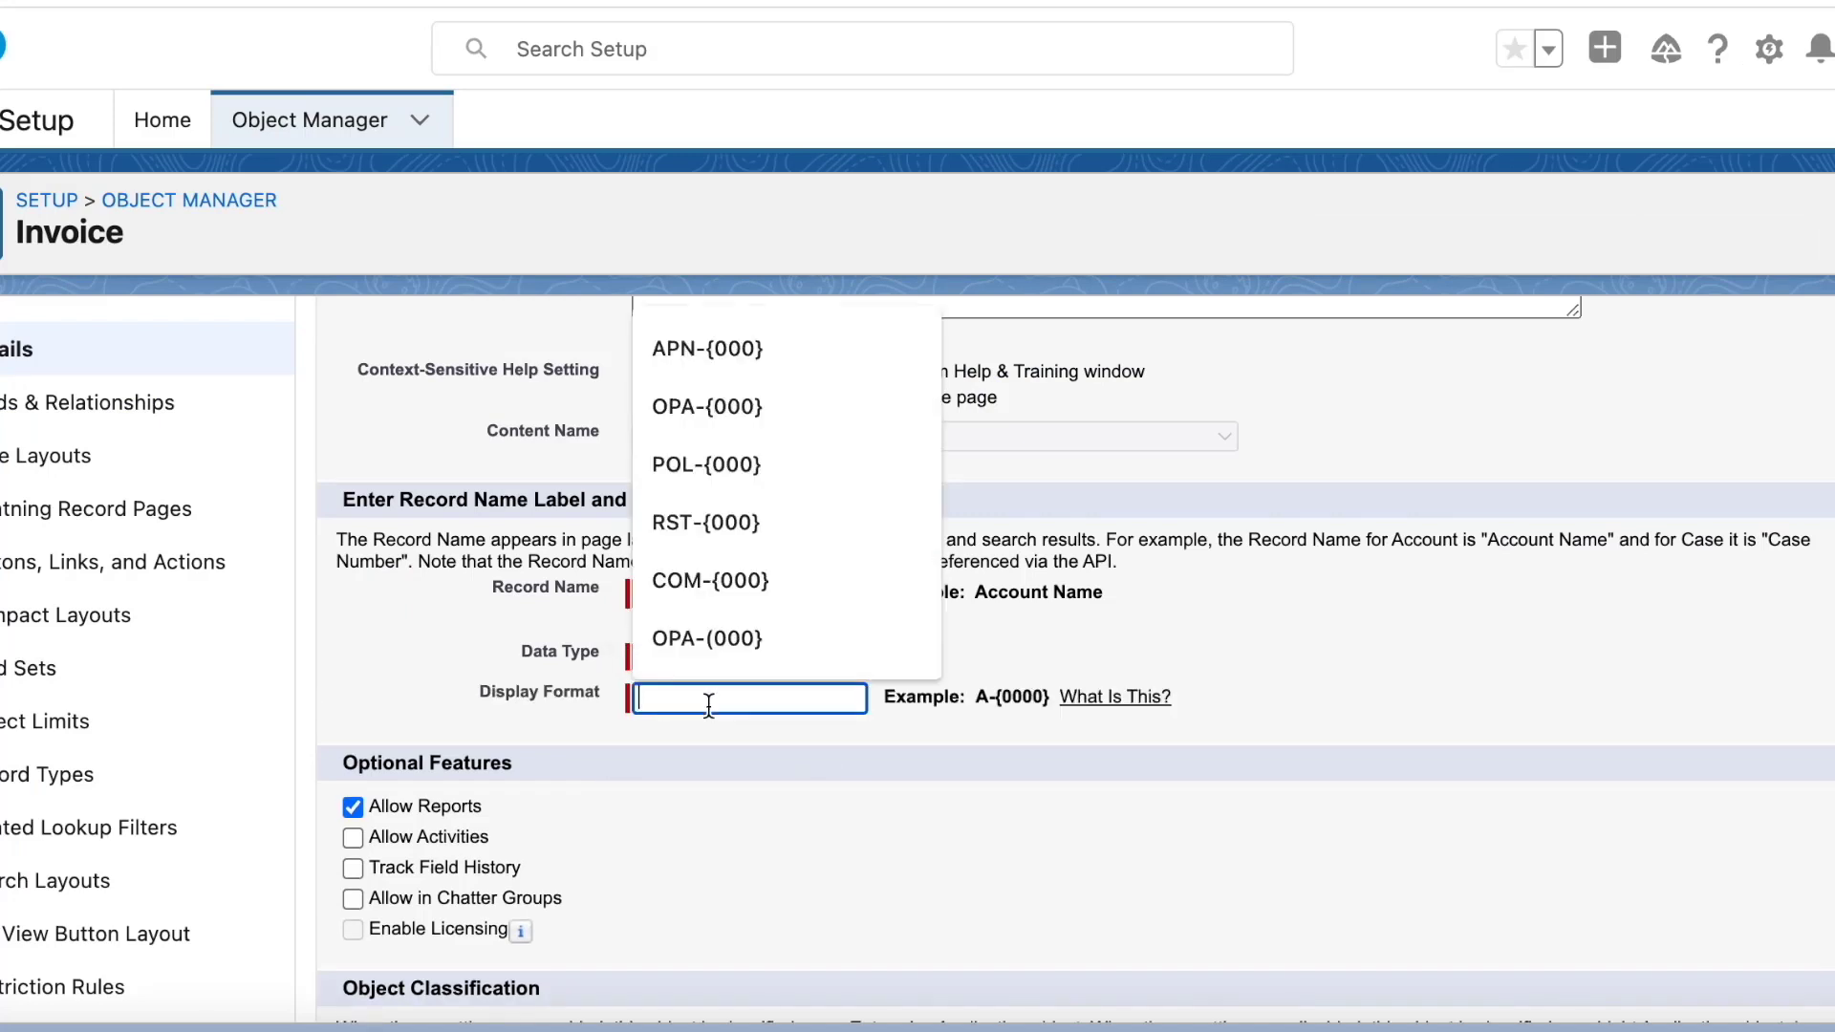
{"action": "type", "text": "INV-{000"}
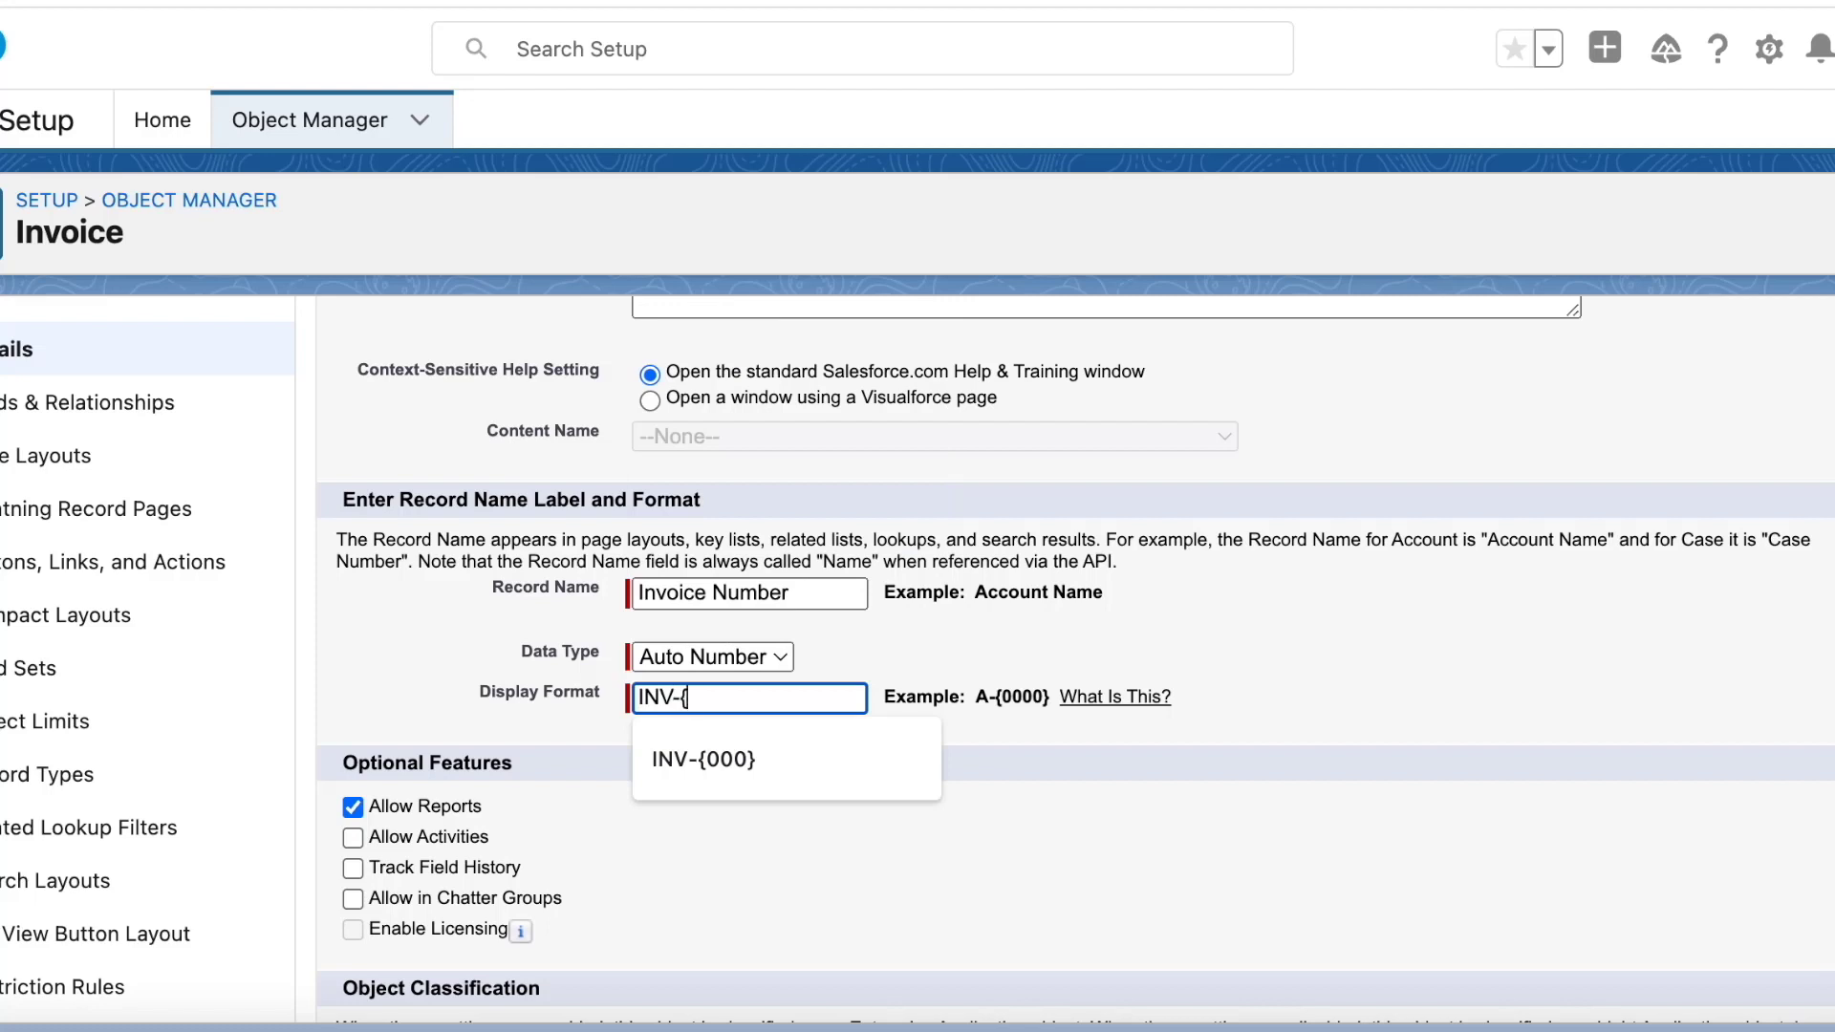
{"action": "type", "text": "}"}
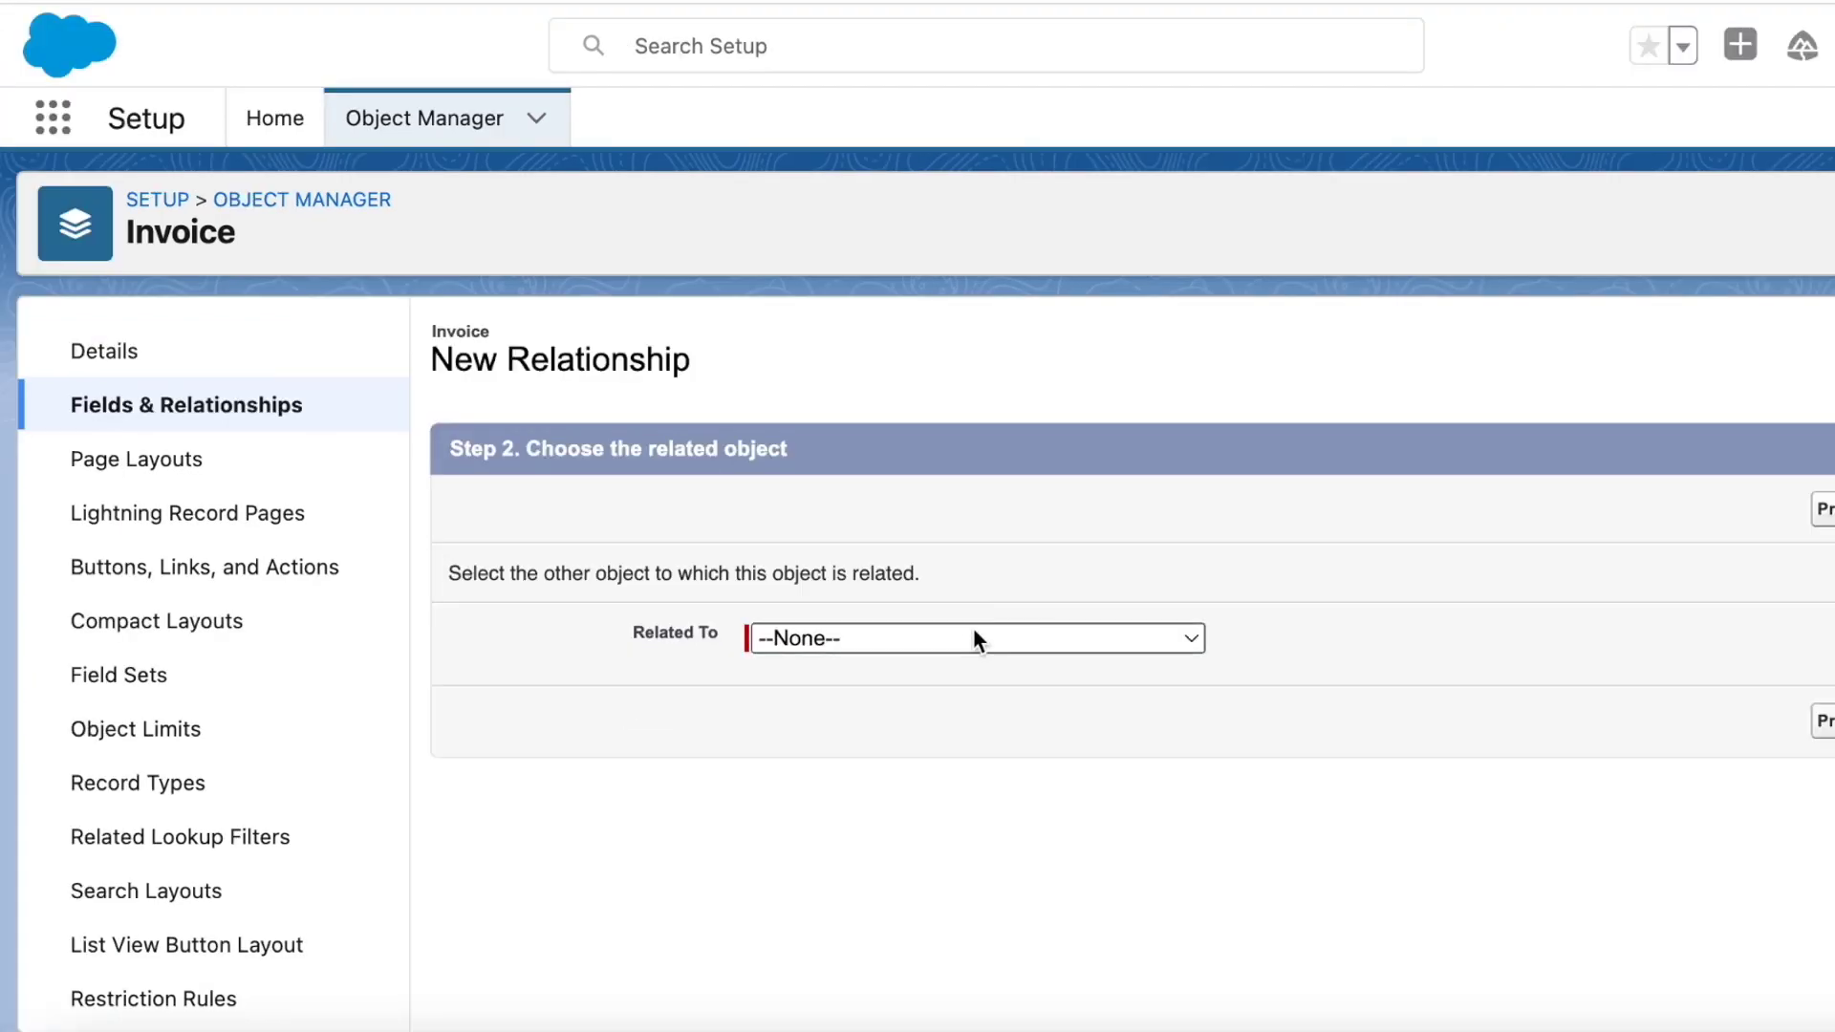
- Choose Opportunity as the related object for the new relationship field
{"action": "left_click", "coordinate": [973, 631]}
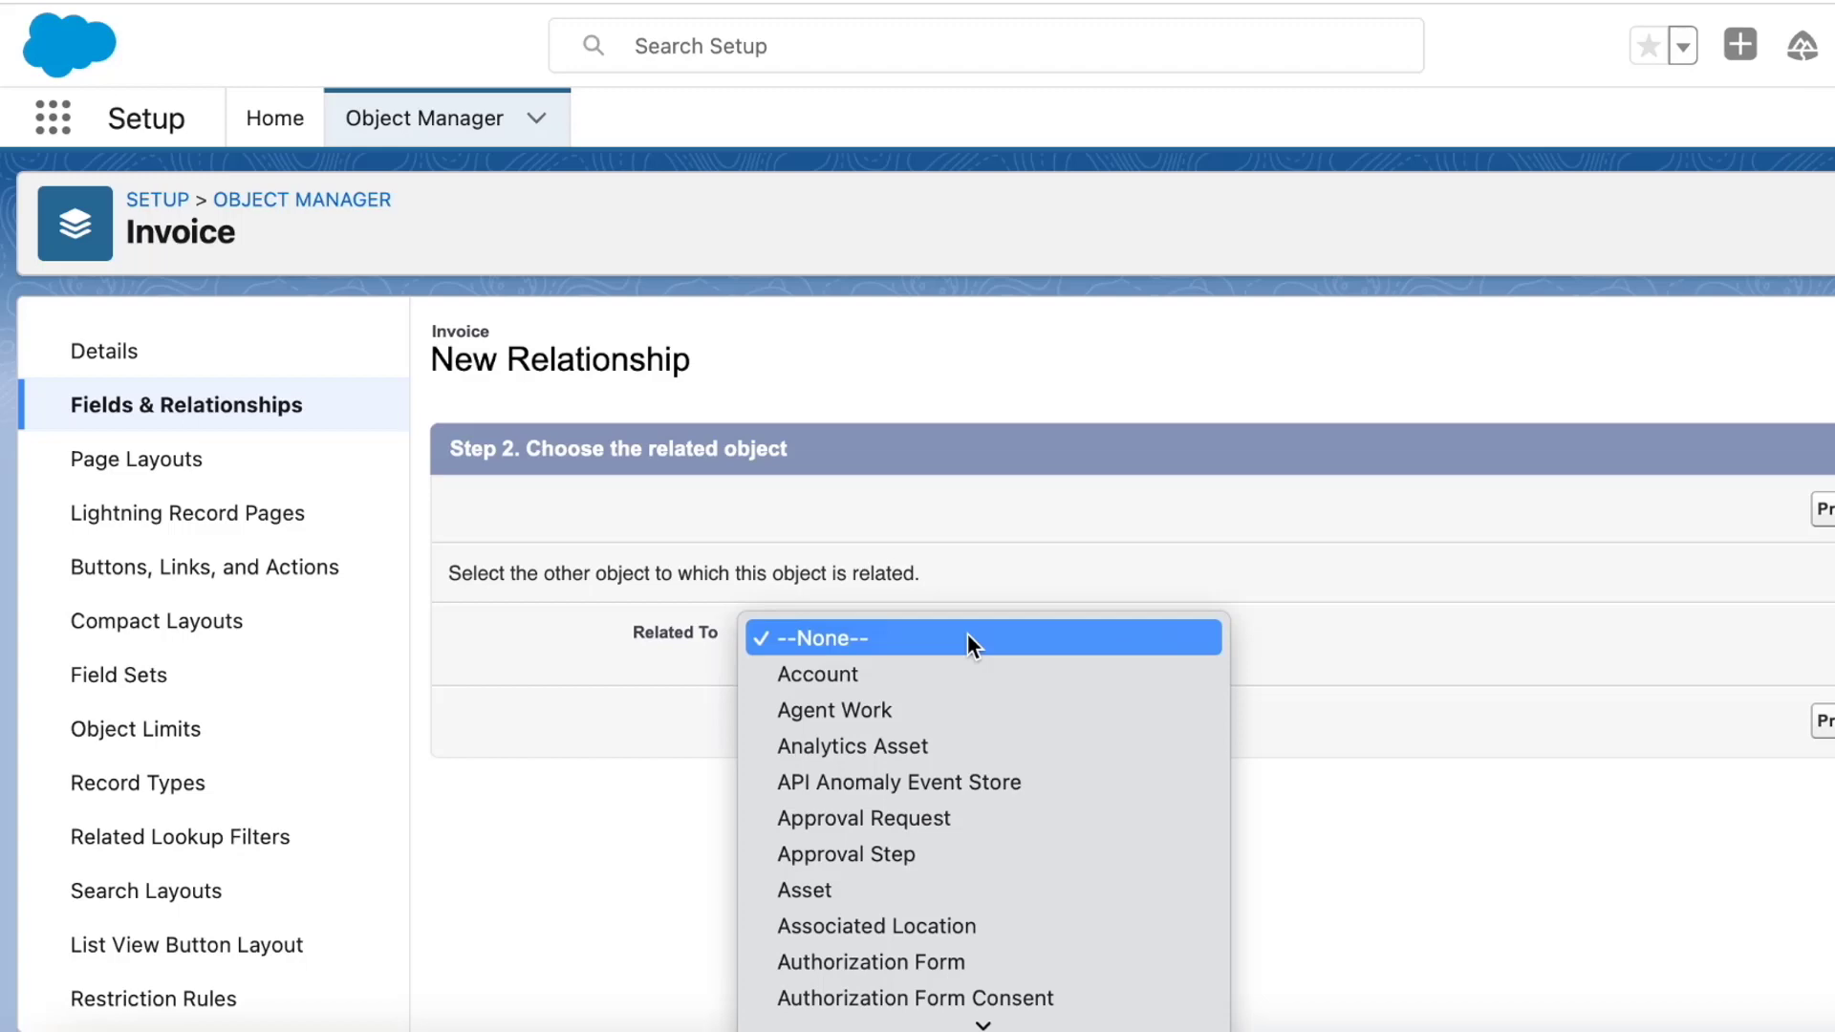
{"action": "type", "text": "opp"}
{"action": "key", "text": "Return"}
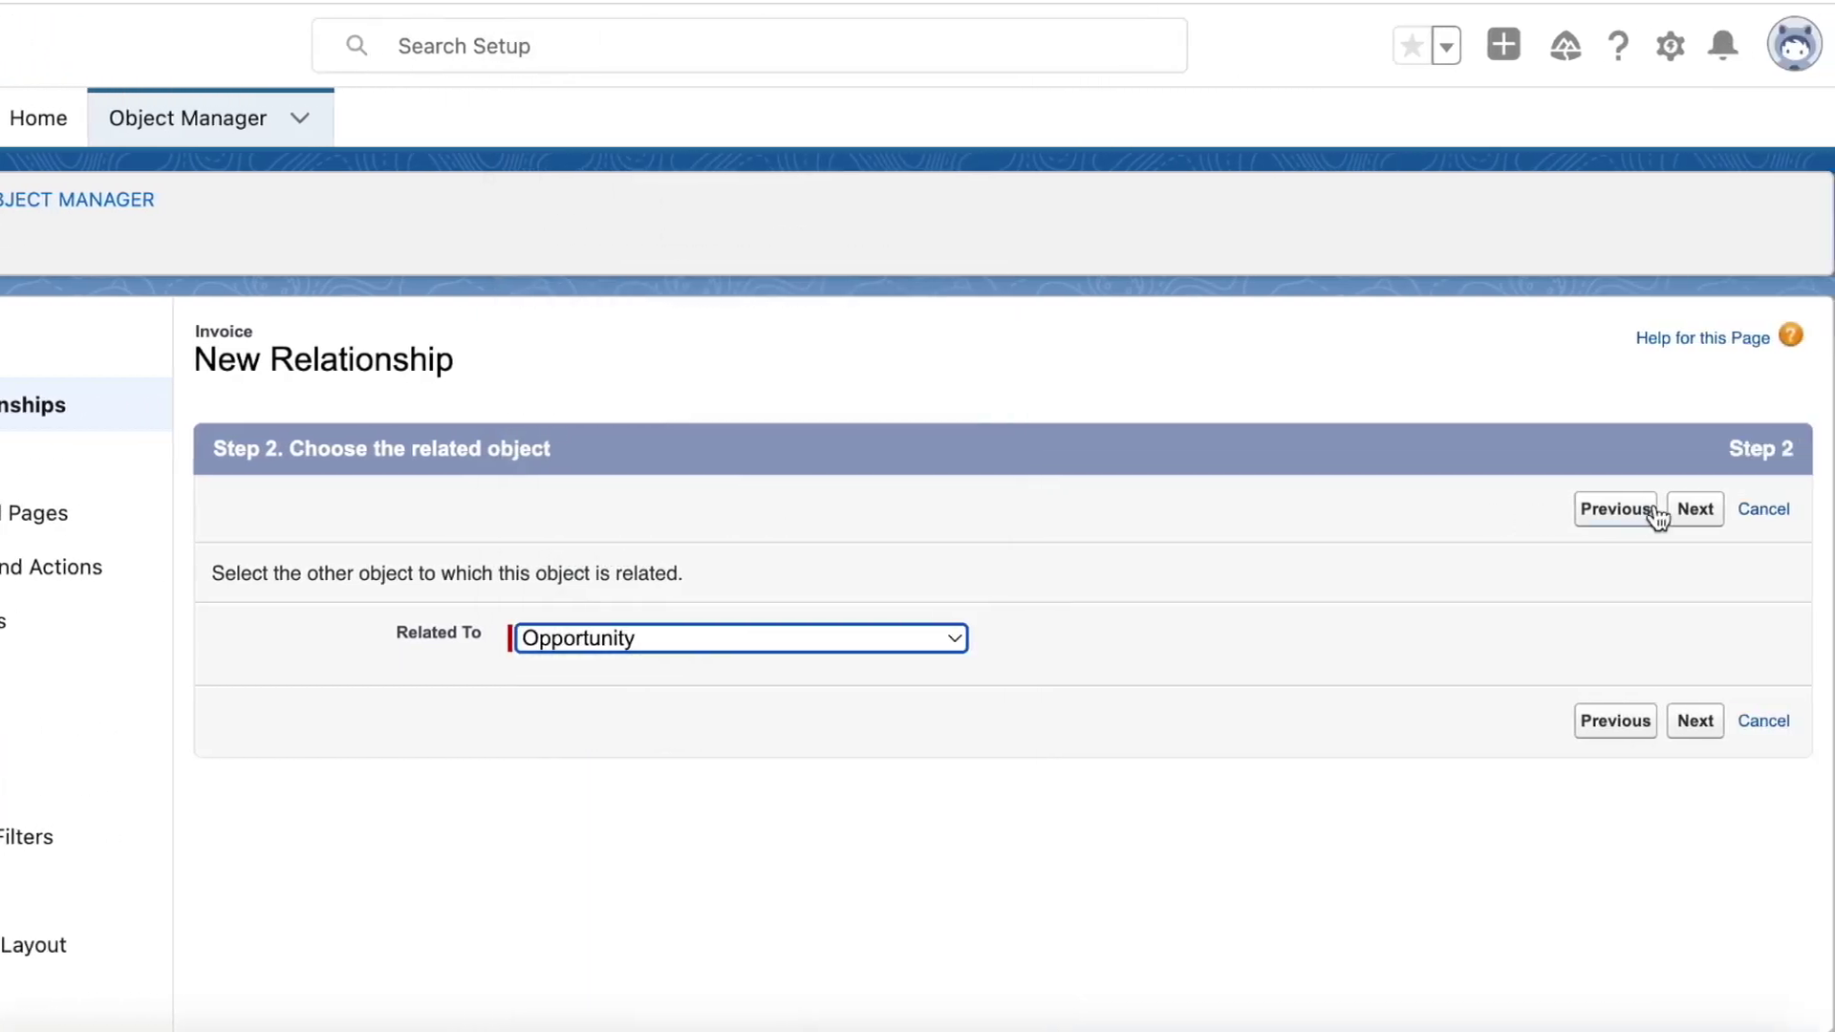
{"action": "left_click", "coordinate": [1737, 508]}
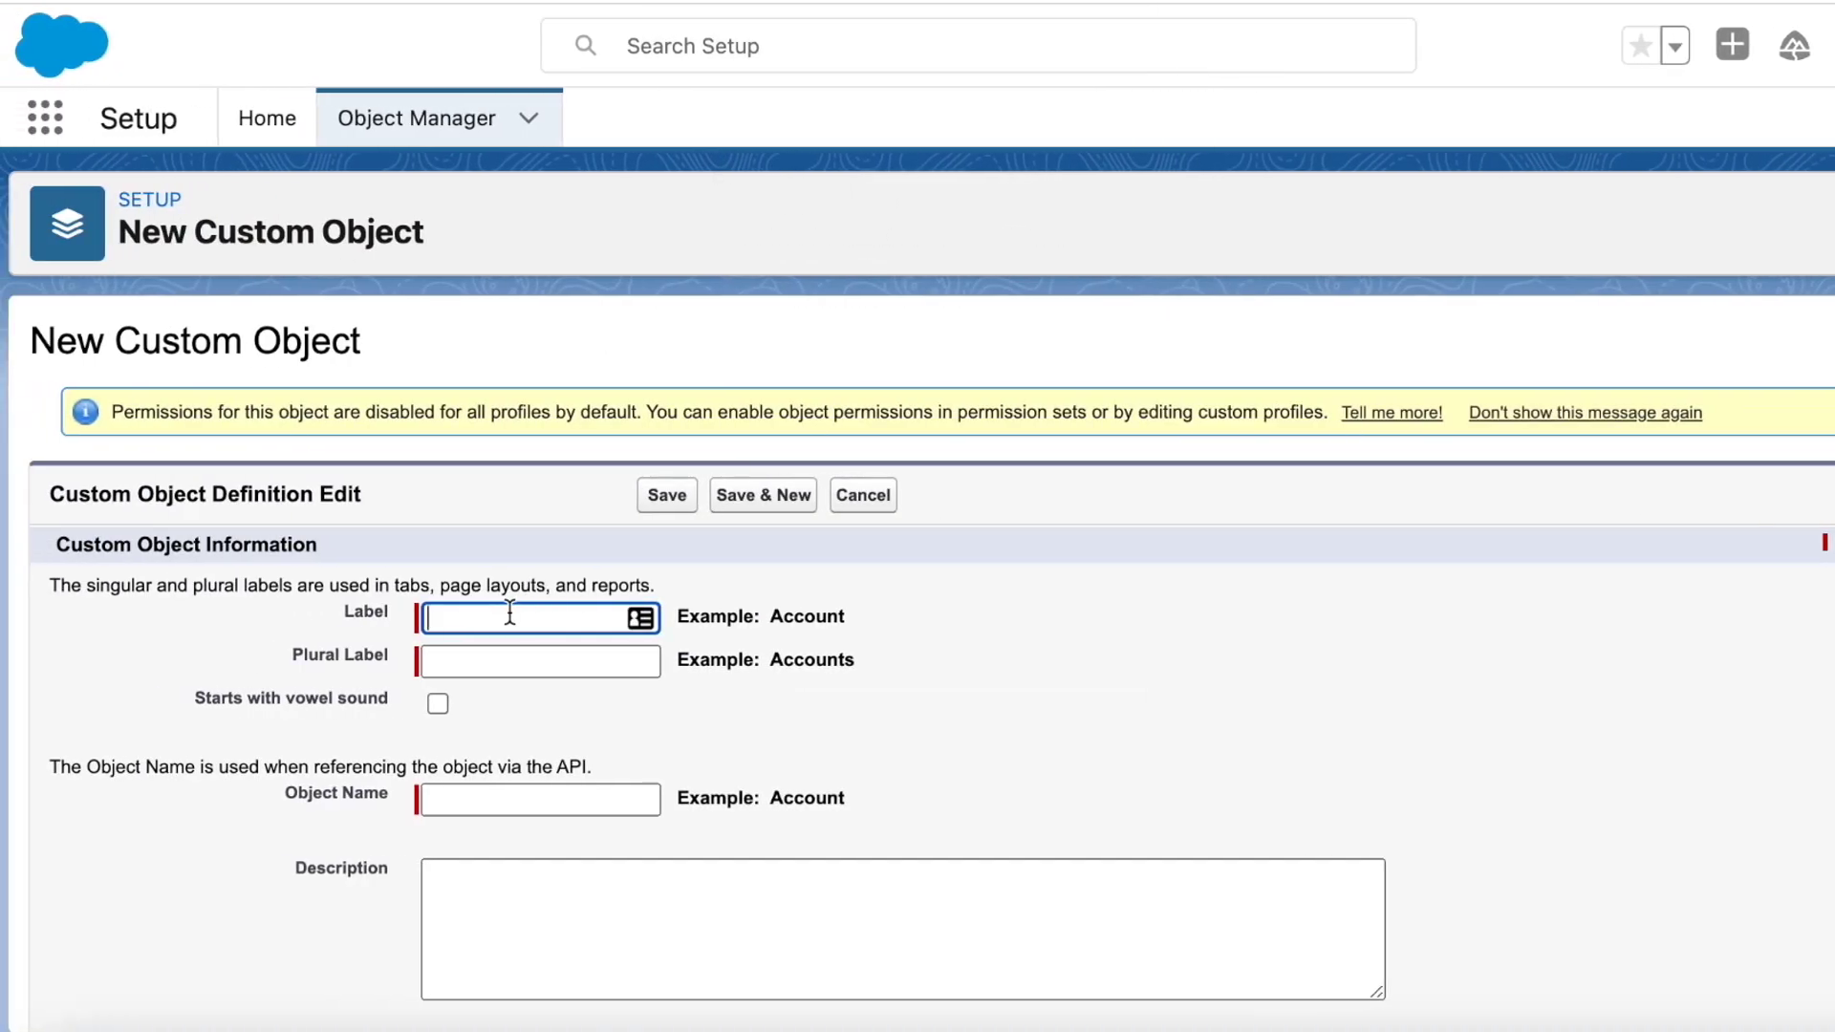
- Label the new object Invoice Line Item, plural Invoice Line Items, starting with a vowel
{"action": "type", "text": "Invoice Line Item"}
{"action": "key", "text": "Tab"}
{"action": "type", "text": "Invoice Line Item"}
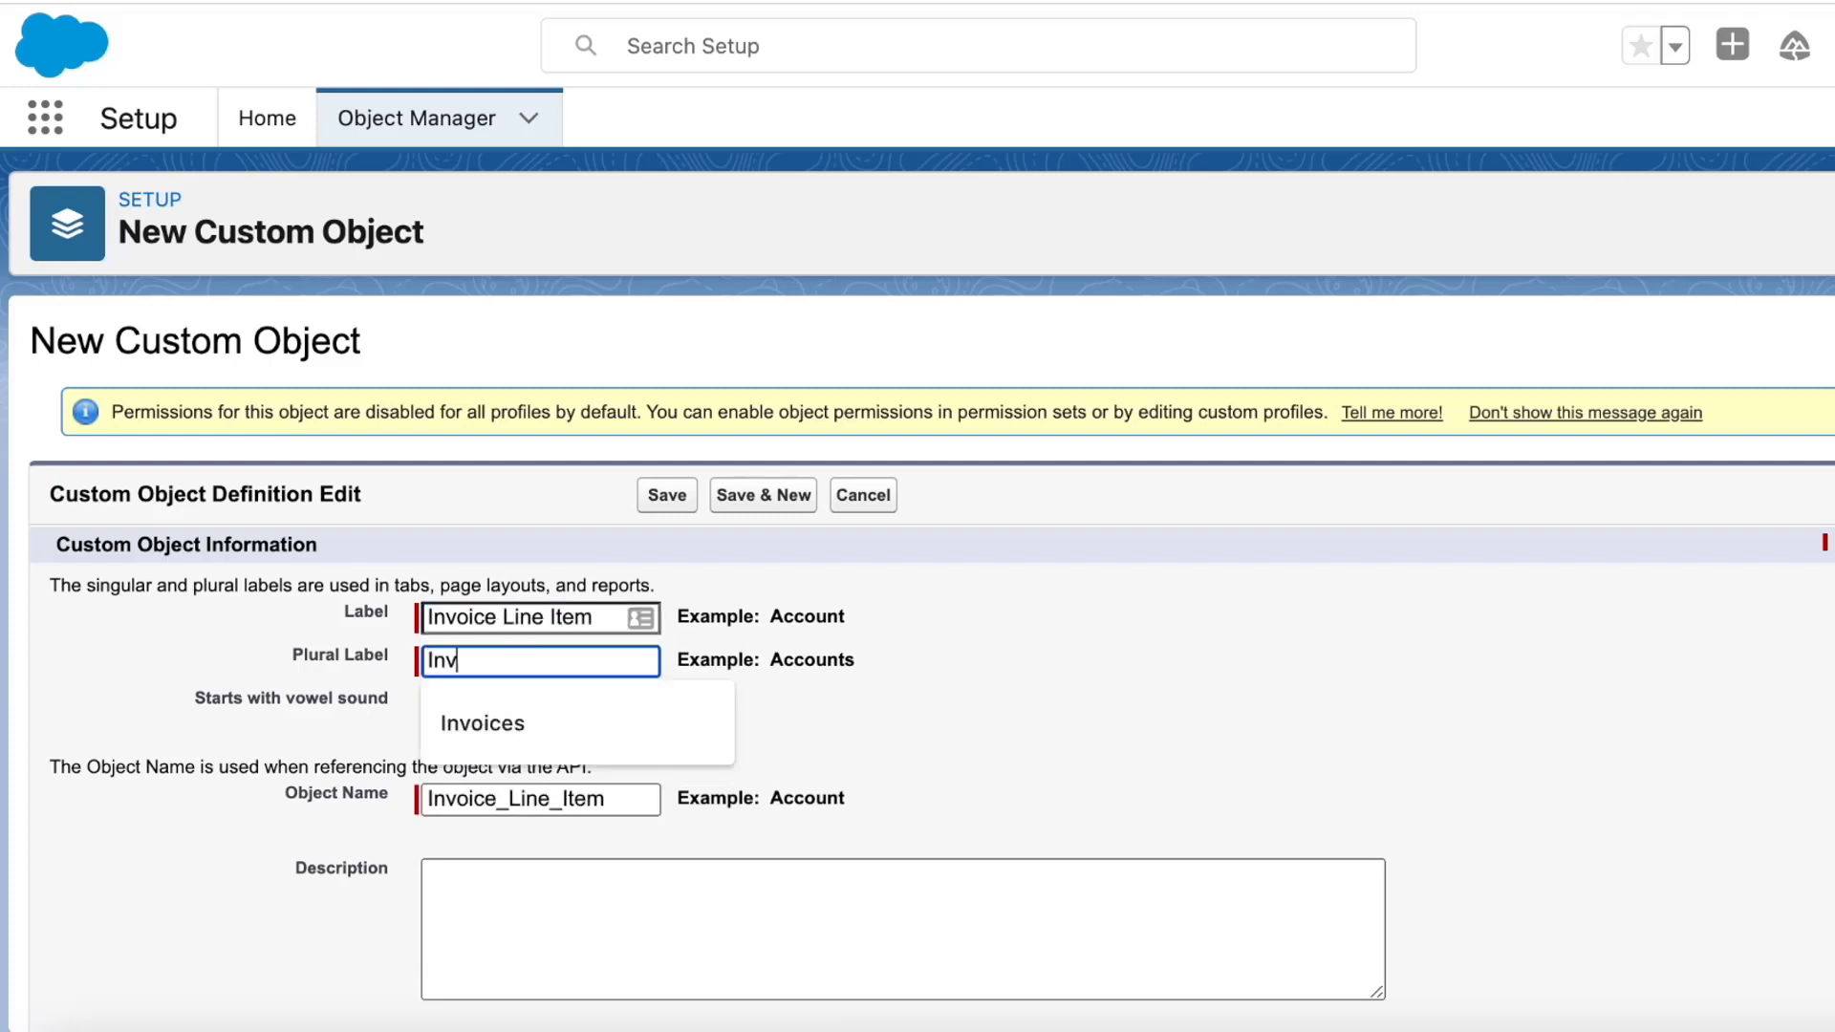
{"action": "type", "text": "s"}
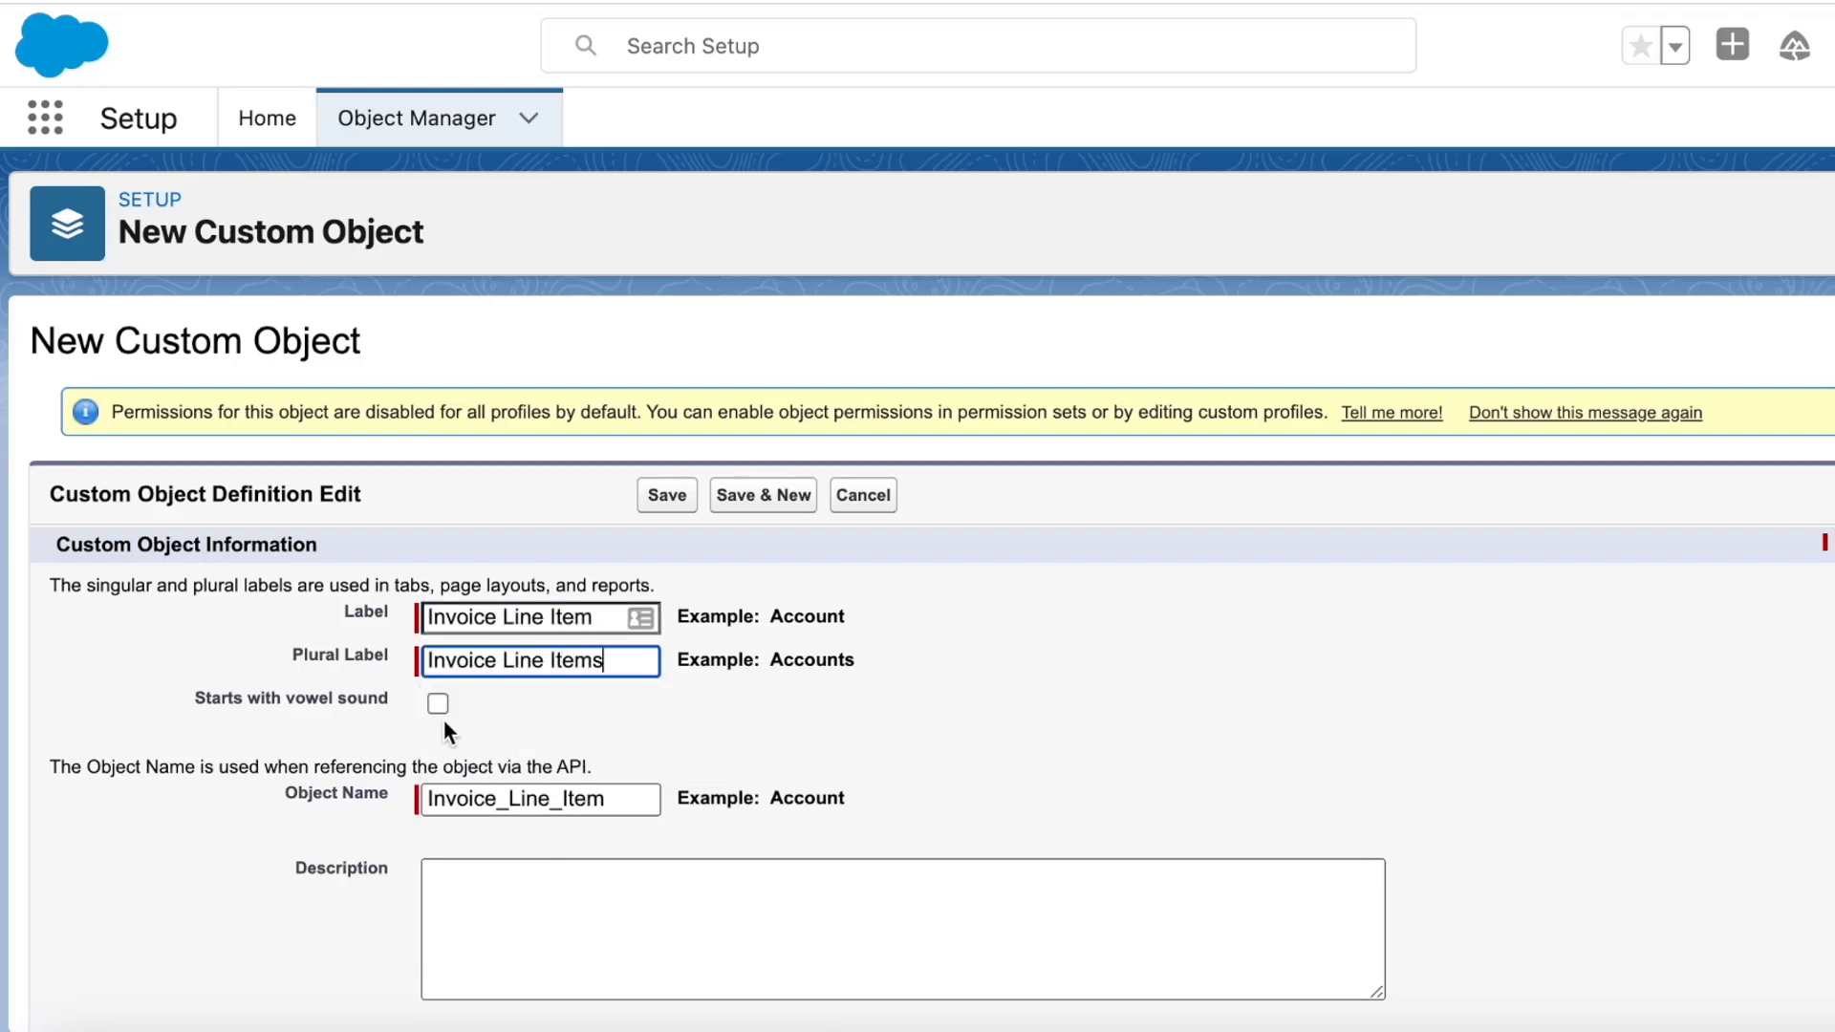
{"action": "left_click", "coordinate": [437, 704]}
{"action": "left_click", "coordinate": [497, 940]}
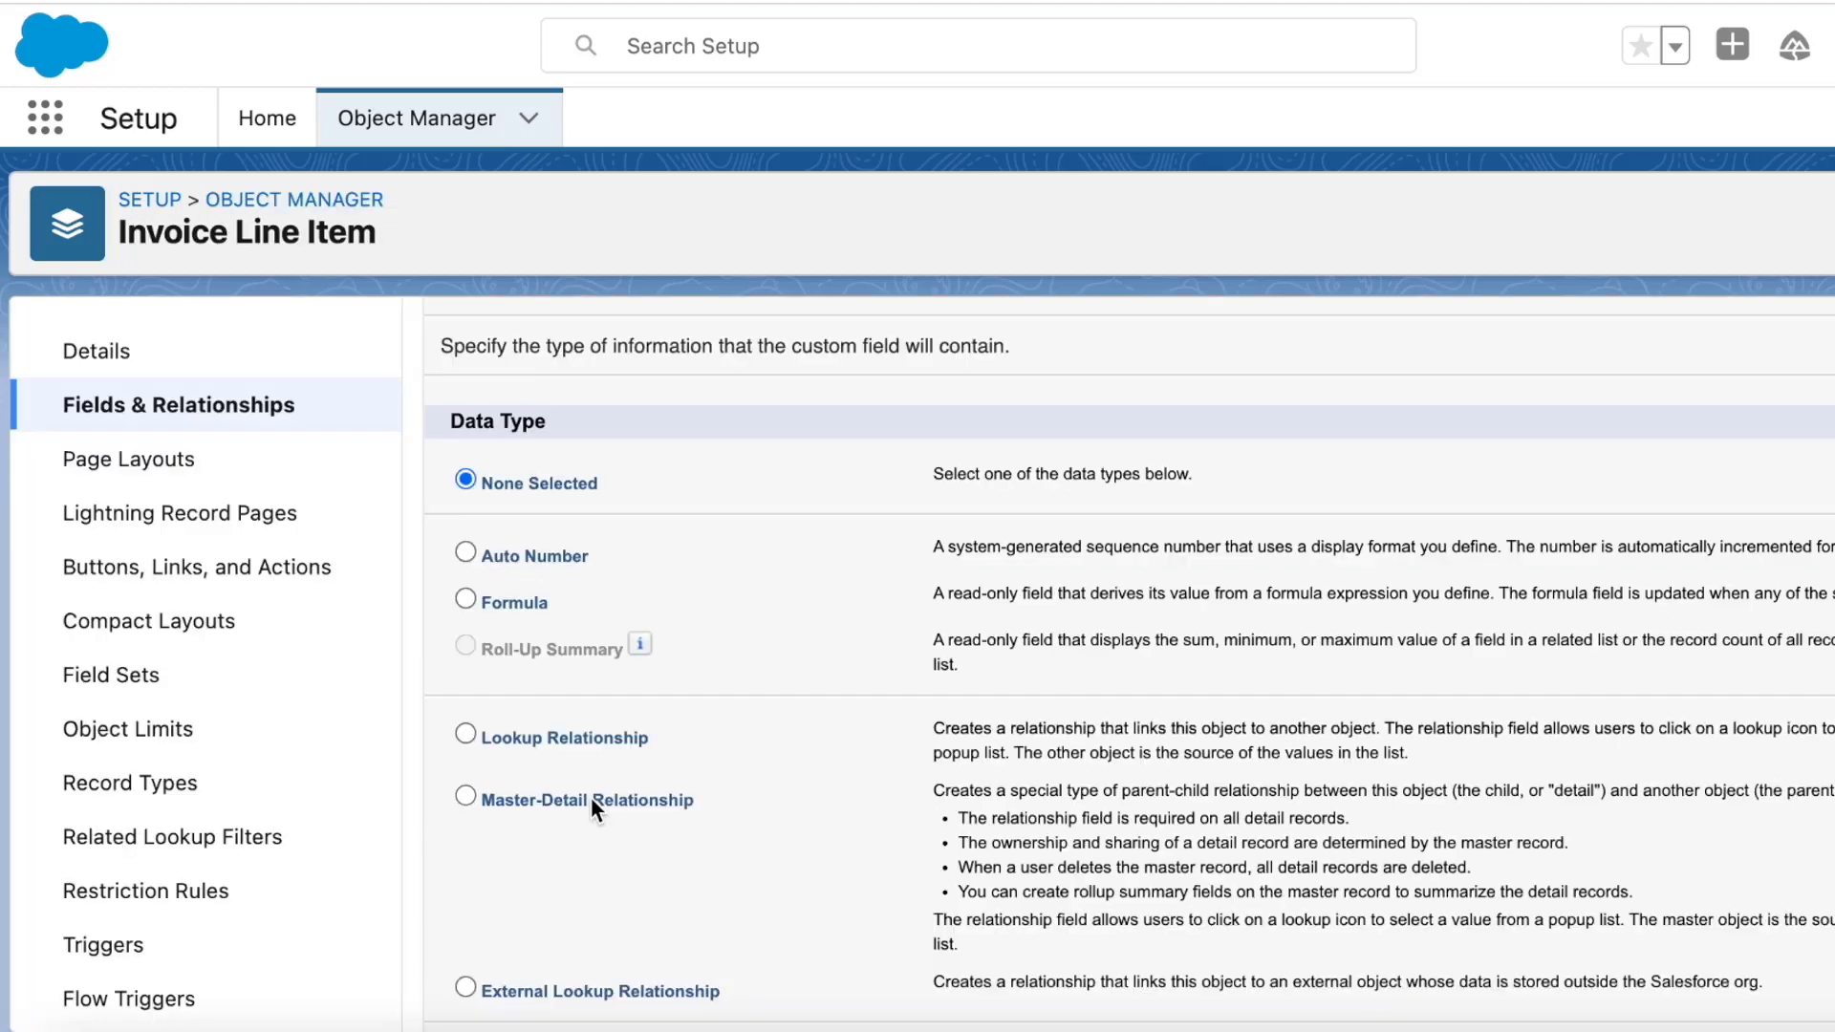
- Add a master-detail relationship field related to Invoice
{"action": "left_click", "coordinate": [590, 797]}
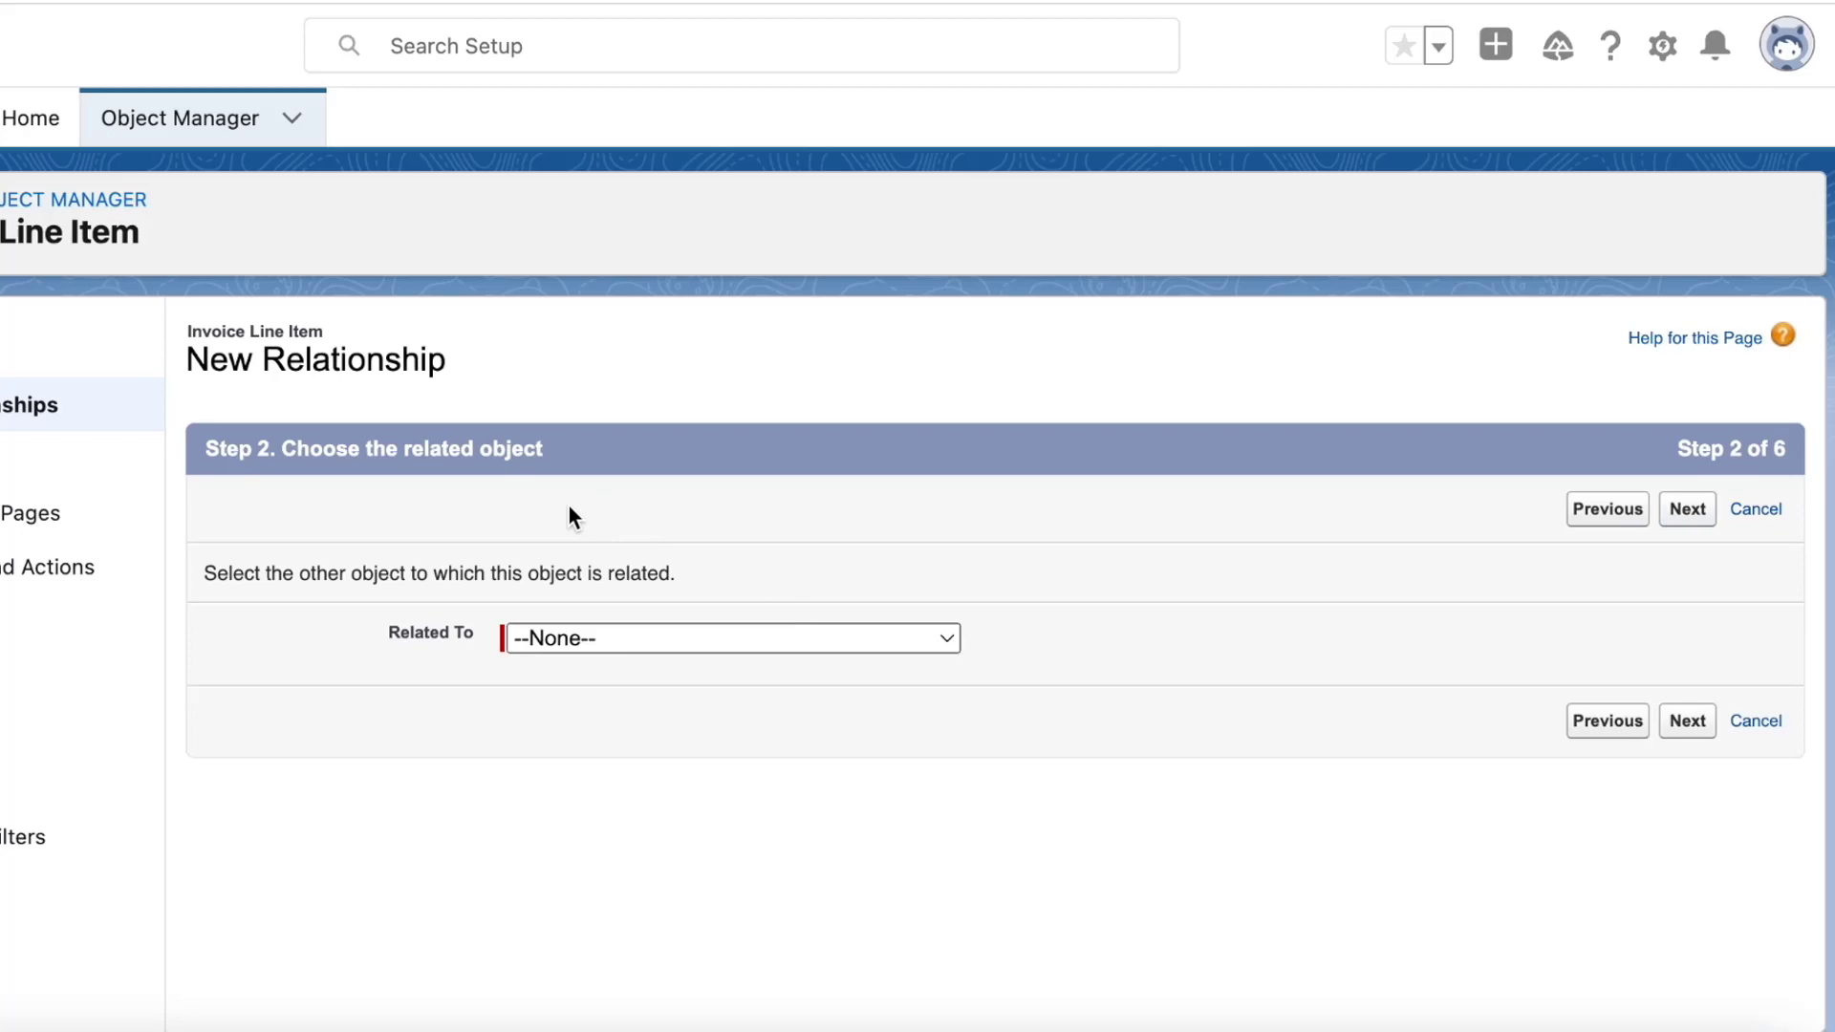
{"action": "left_click", "coordinate": [581, 638]}
{"action": "type", "text": "Invoice"}
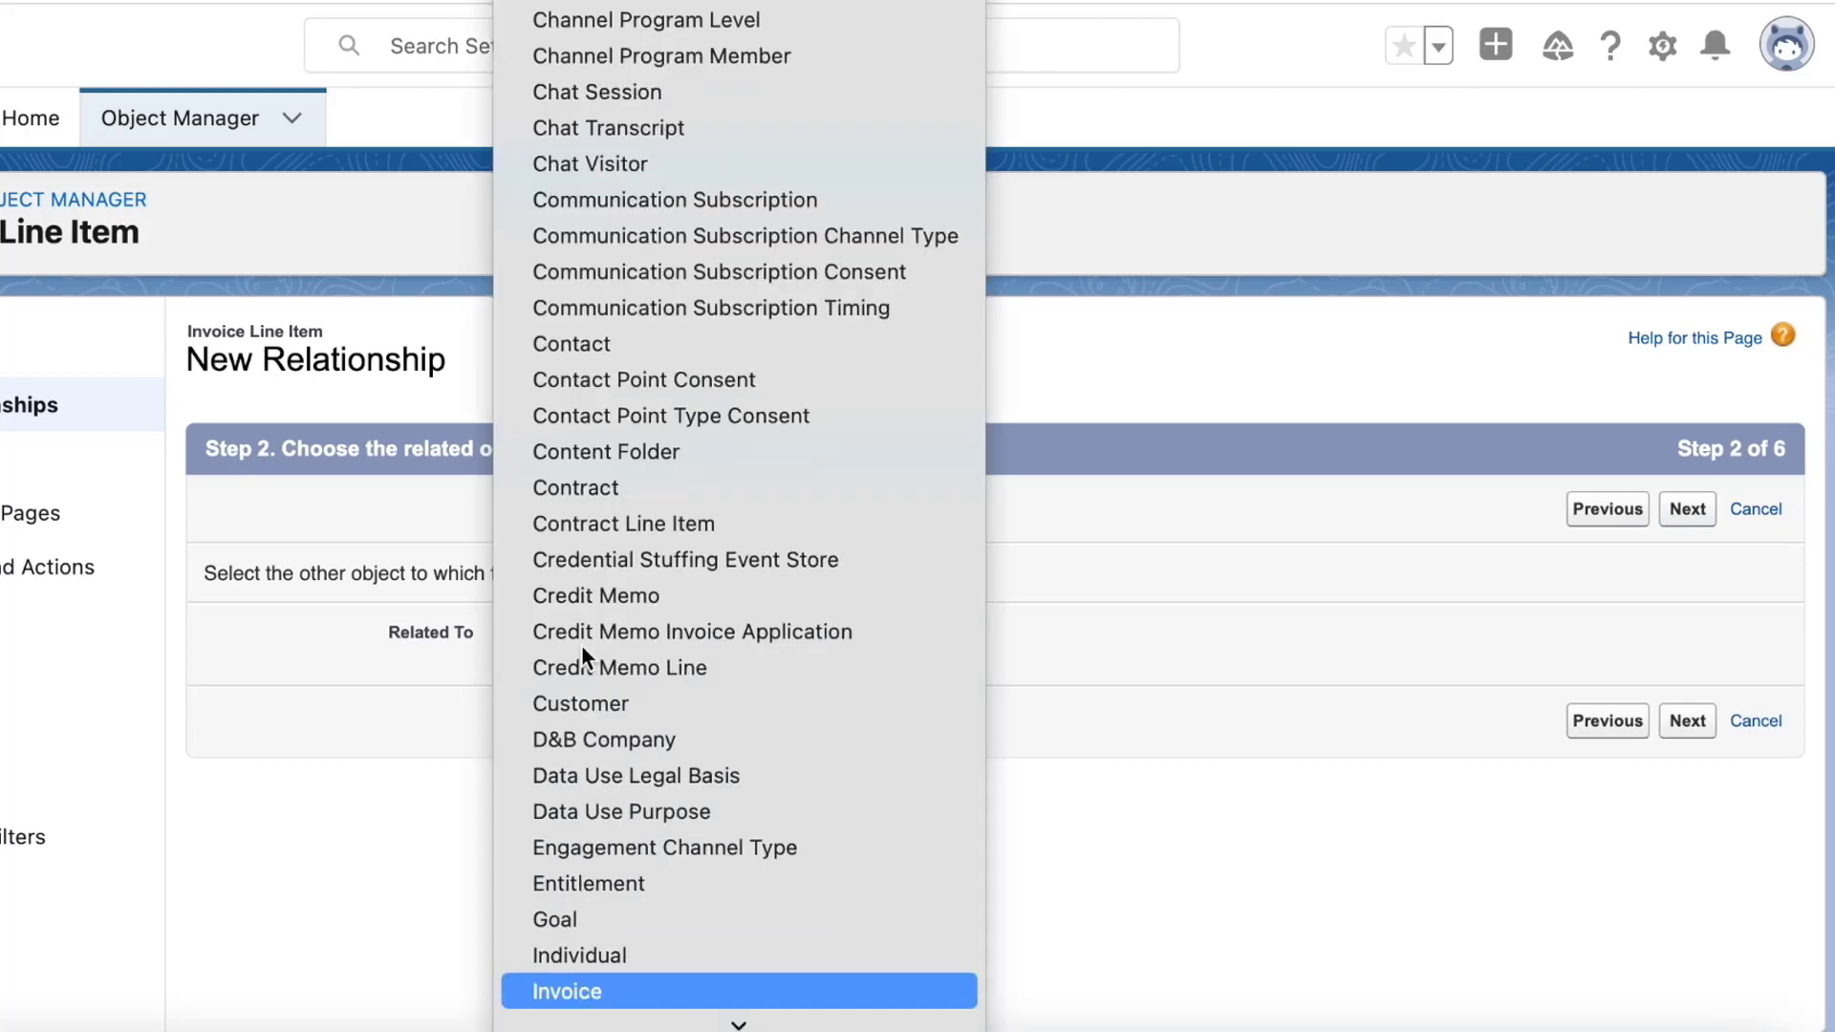
{"action": "key", "text": "Return"}
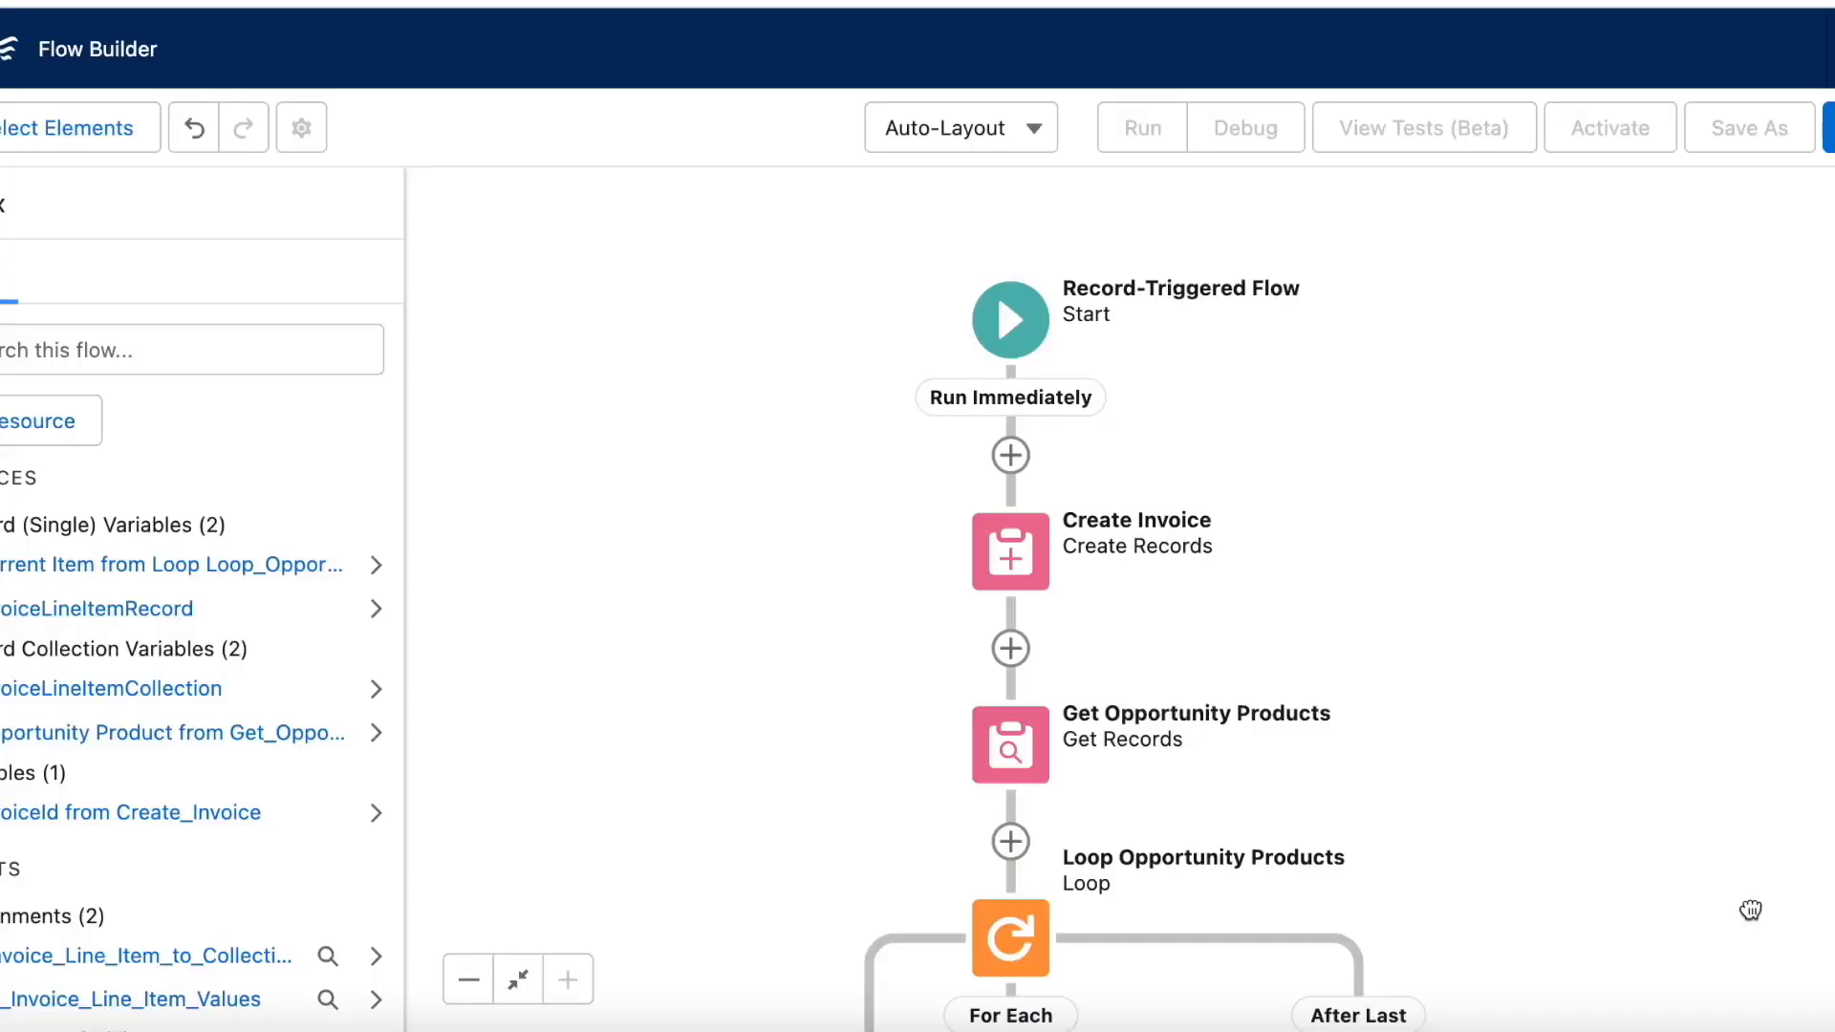
- Pan down the flow canvas to review the loop and Assign Invoice Line Item elements
{"action": "left_click_drag", "start_coordinate": [1750, 910], "coordinate": [1751, 0]}
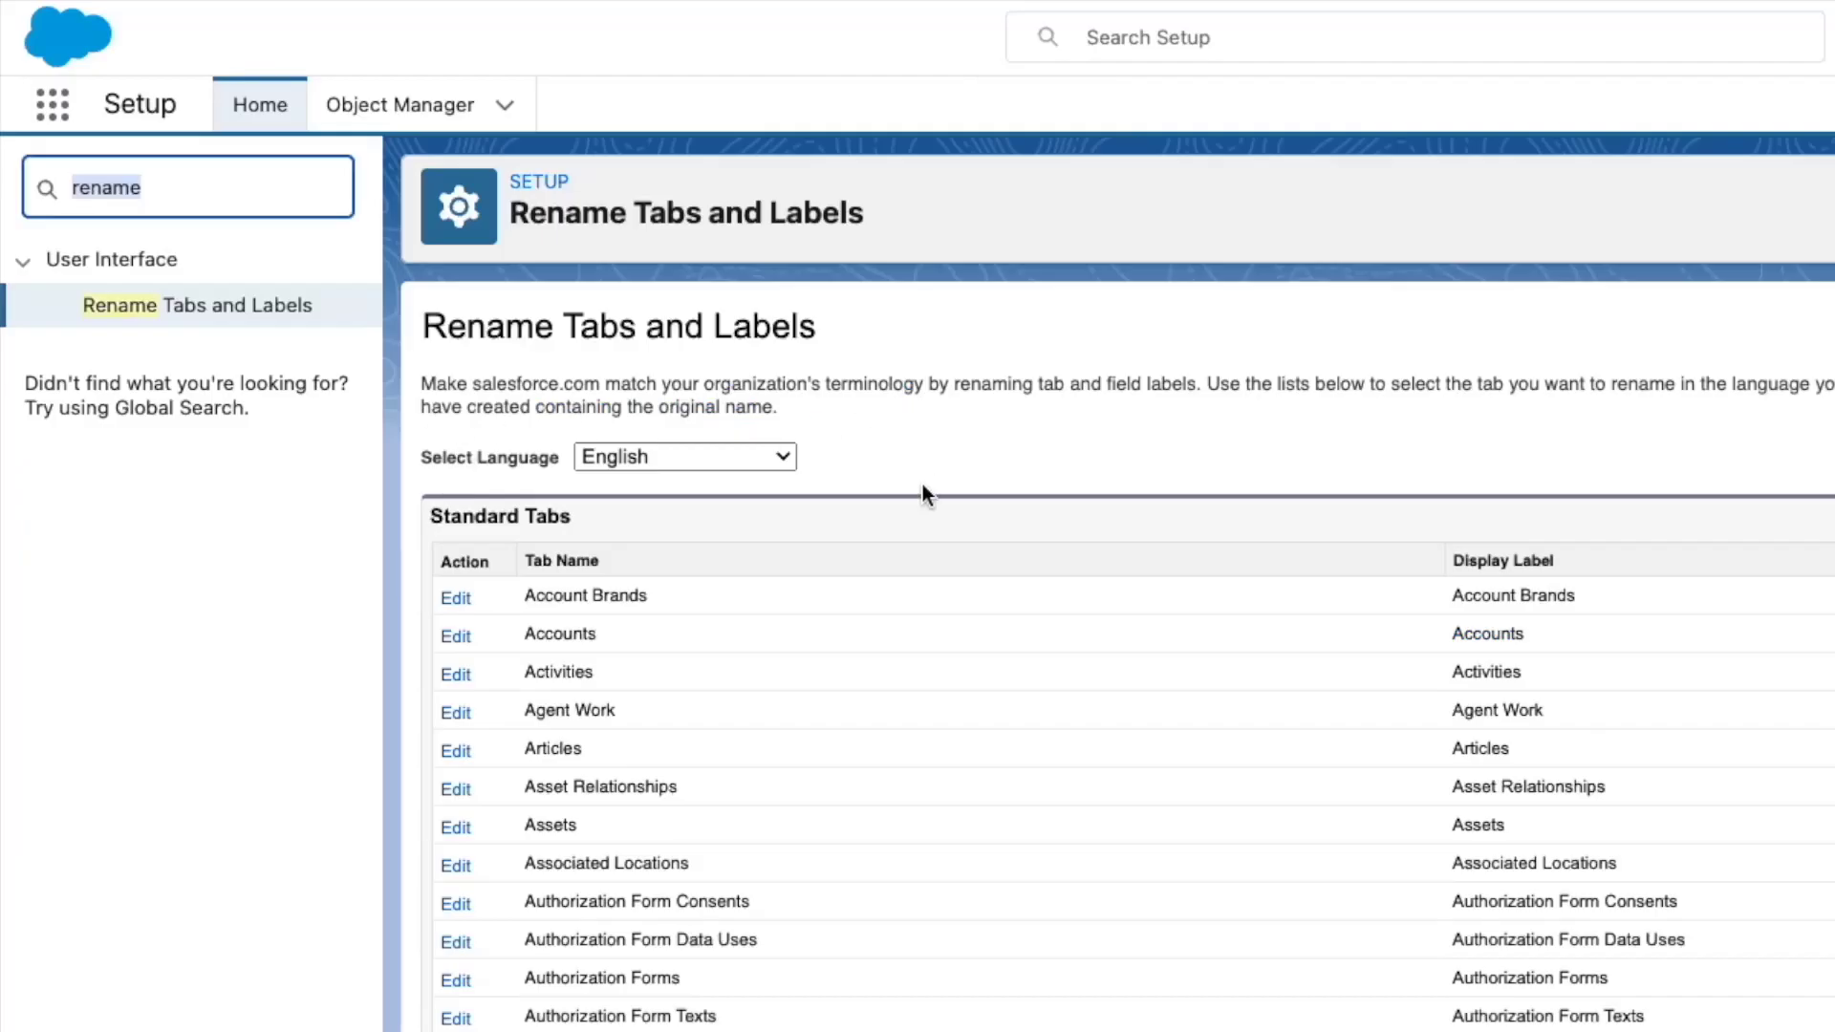
- Edit the Quotes entry in Rename Tabs and Labels and enter 'Invoice' as its label
{"action": "scroll", "coordinate": [957, 718], "scroll_direction": "down", "scroll_amount": 15}
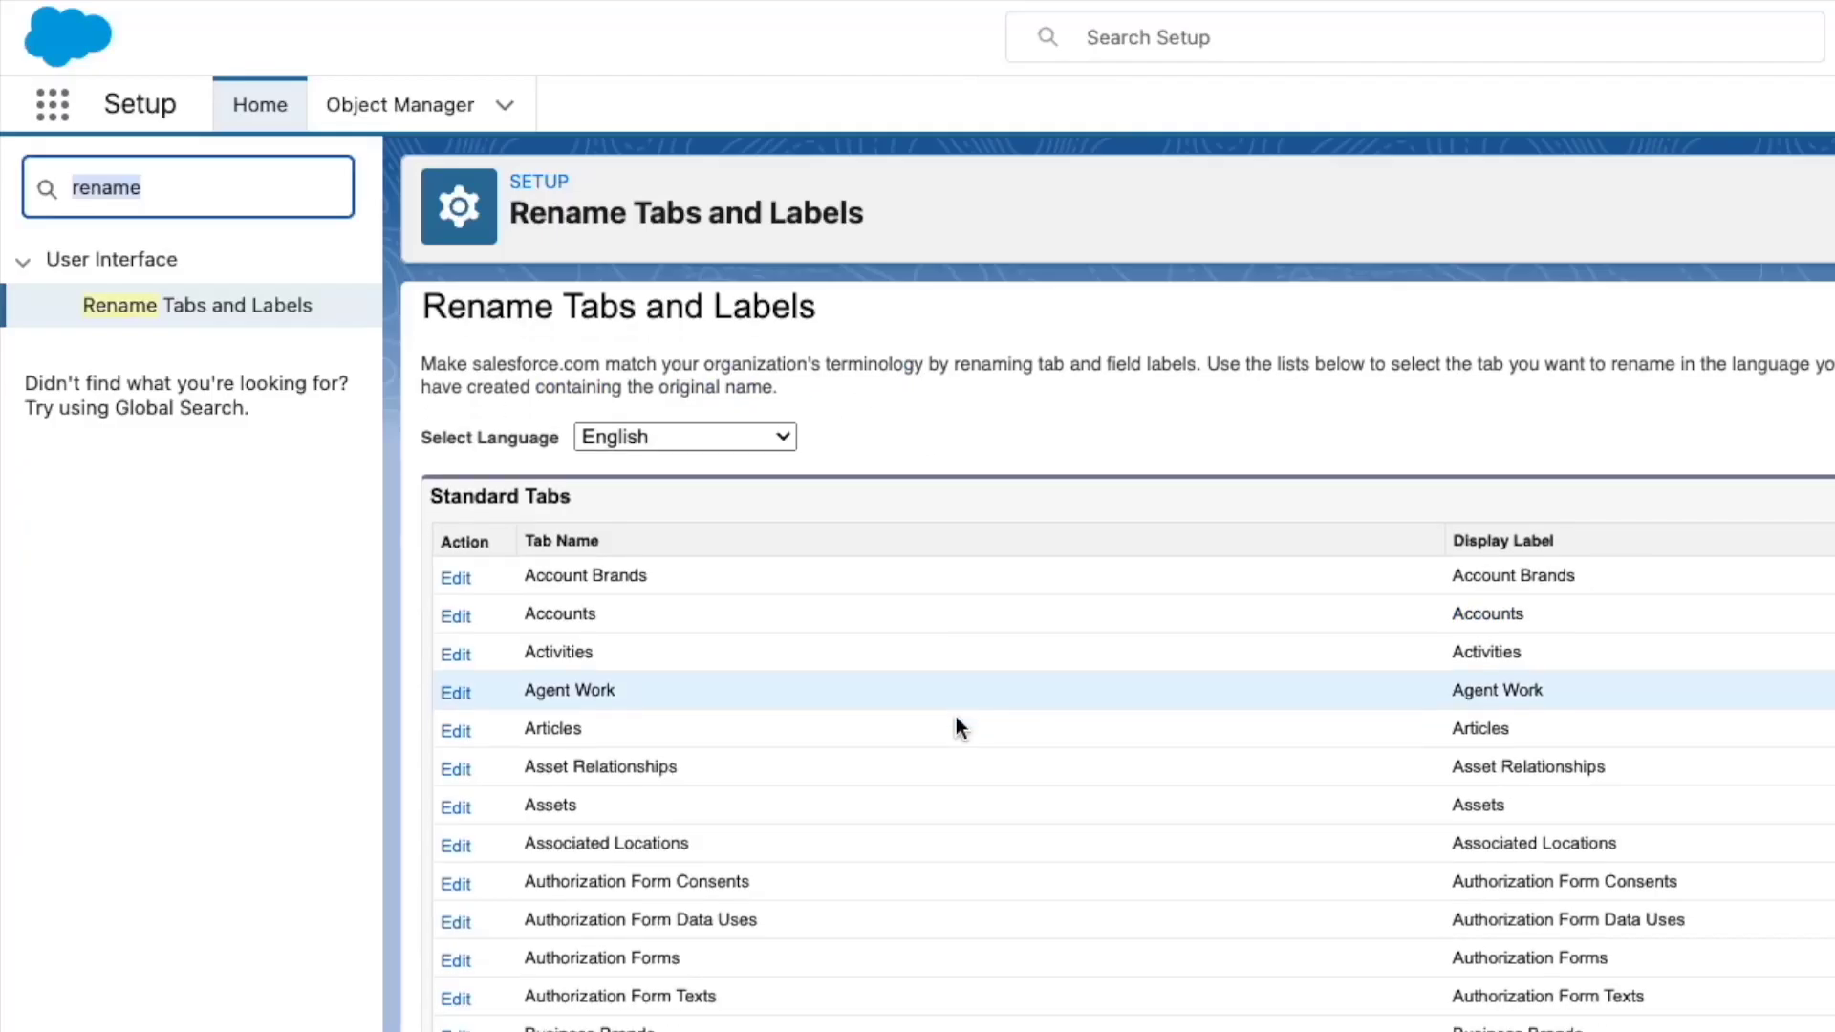
{"action": "scroll", "coordinate": [956, 727], "scroll_direction": "down", "scroll_amount": 15}
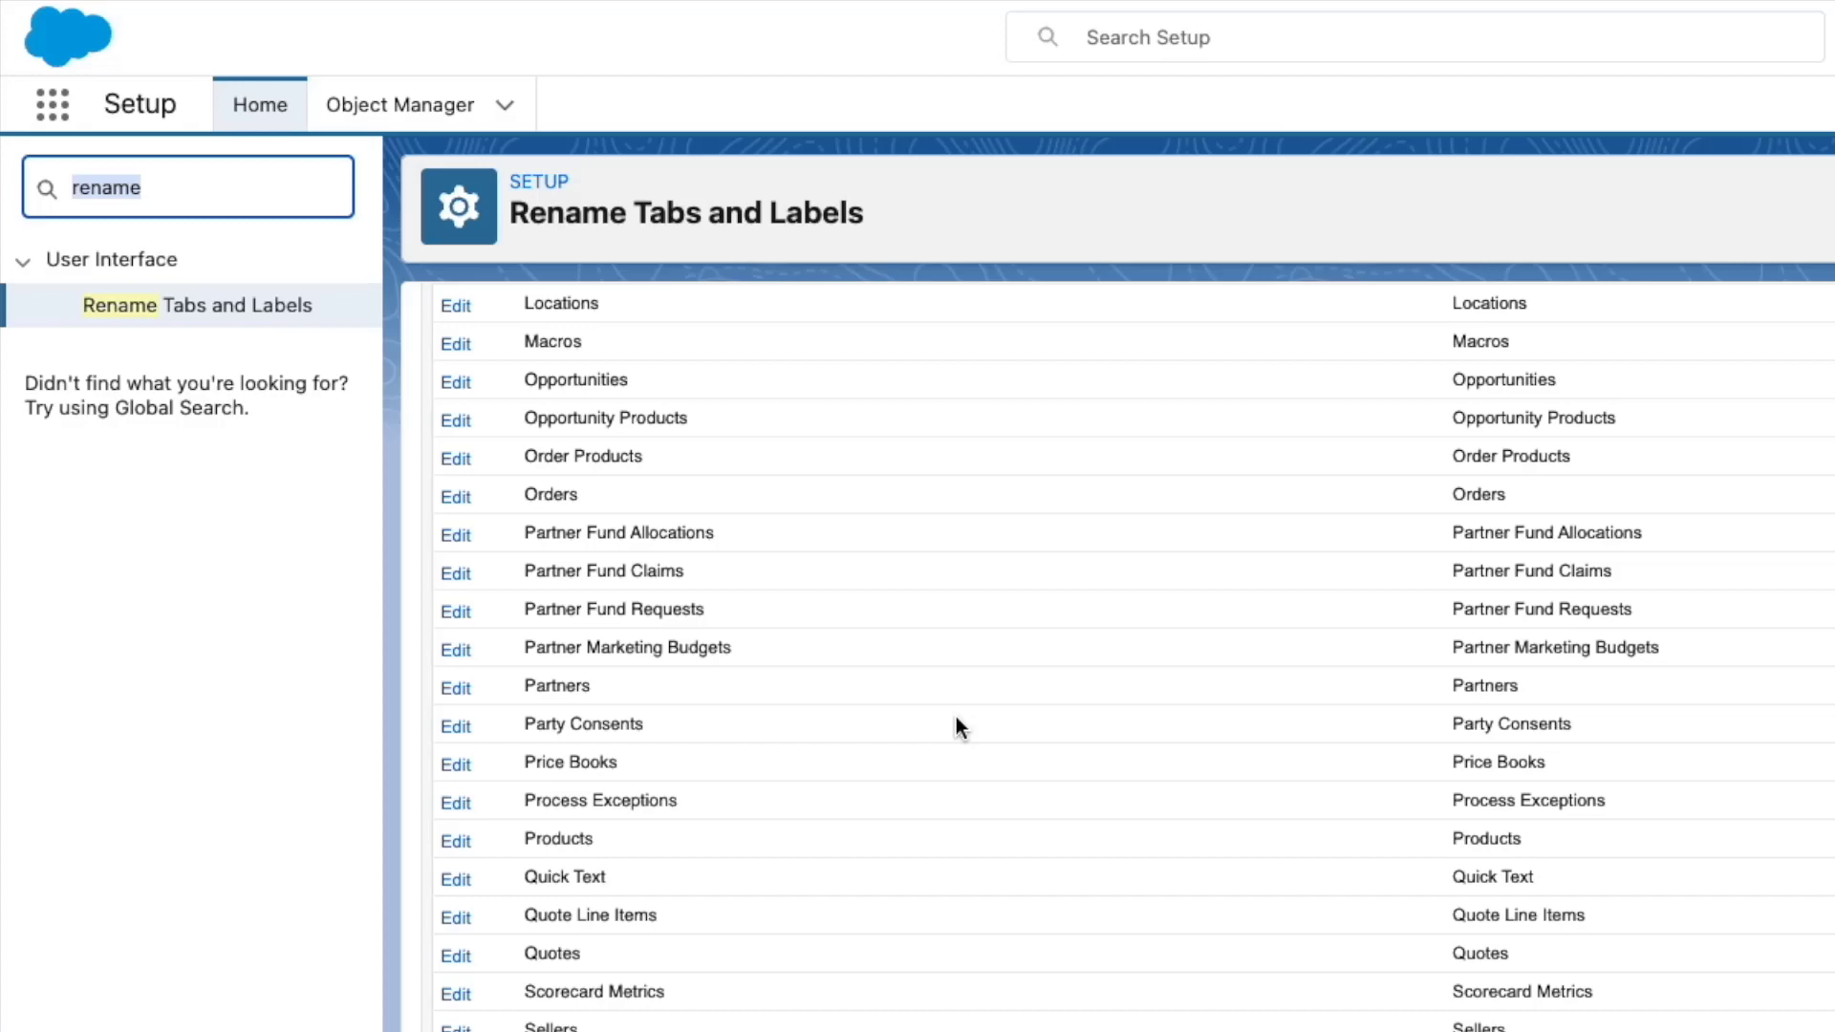
{"action": "left_click", "coordinate": [455, 892]}
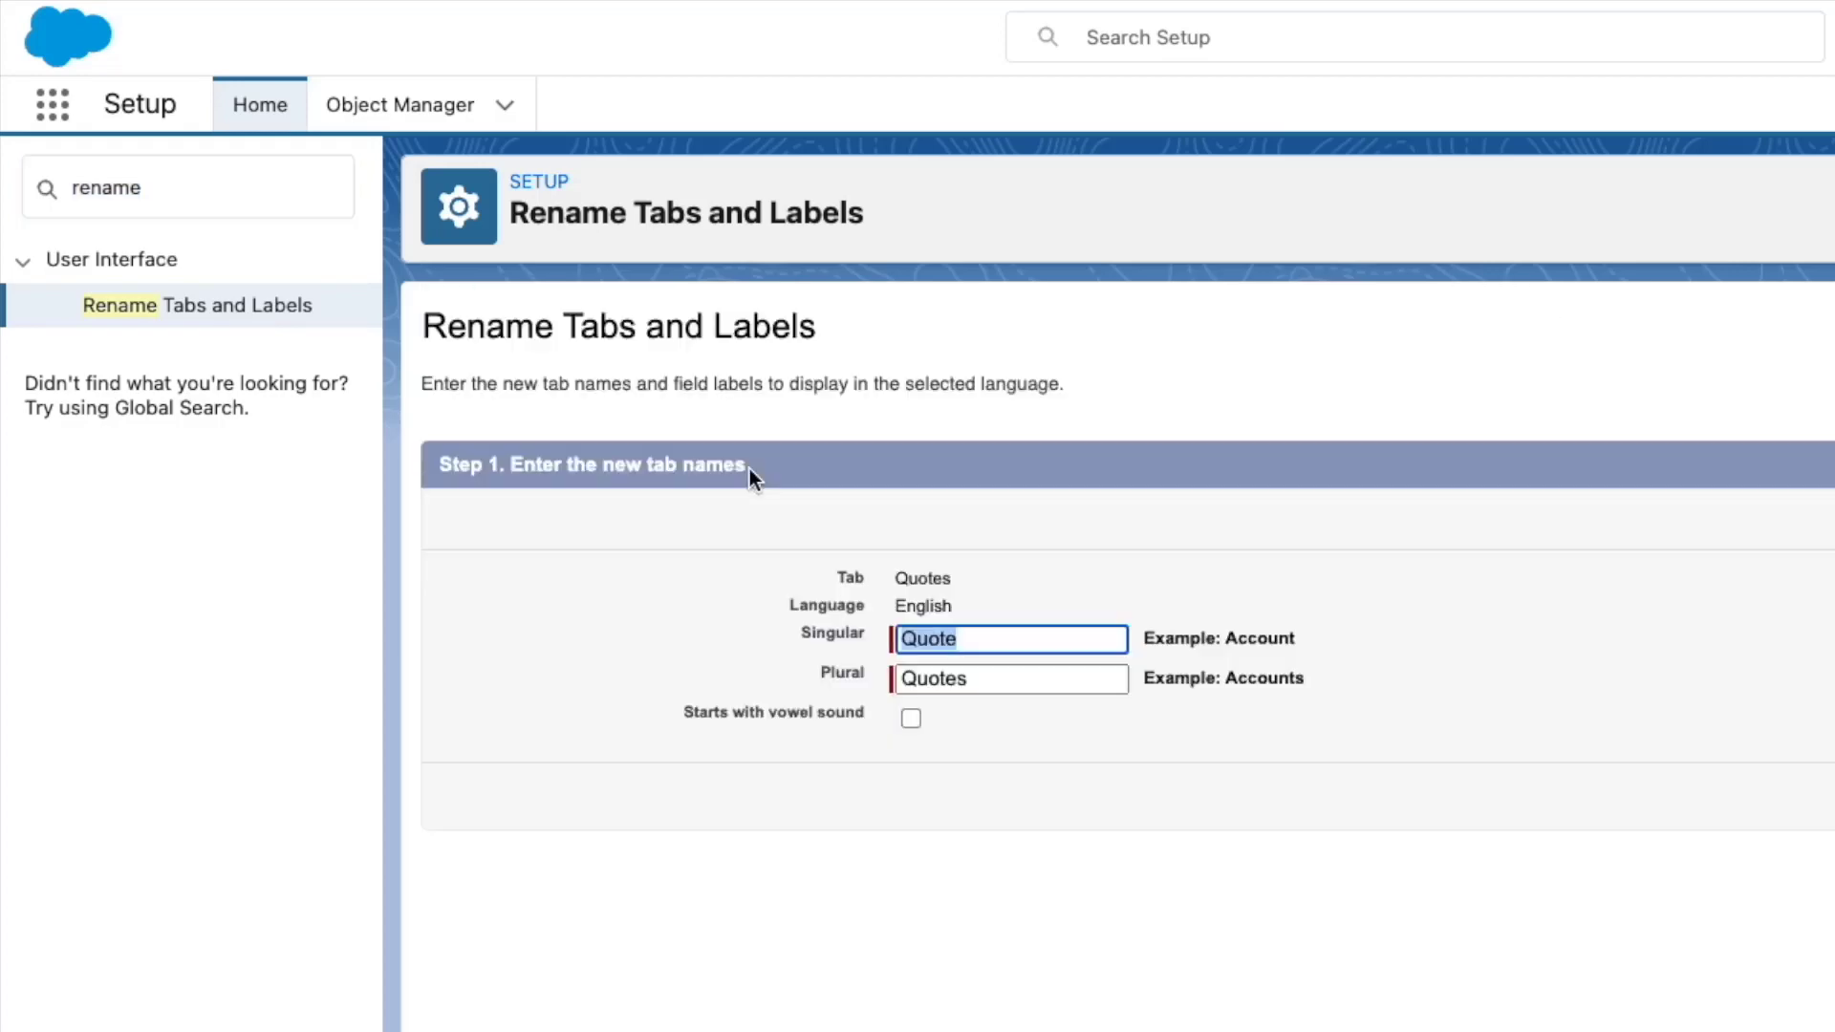
{"action": "type", "text": "Invoice"}
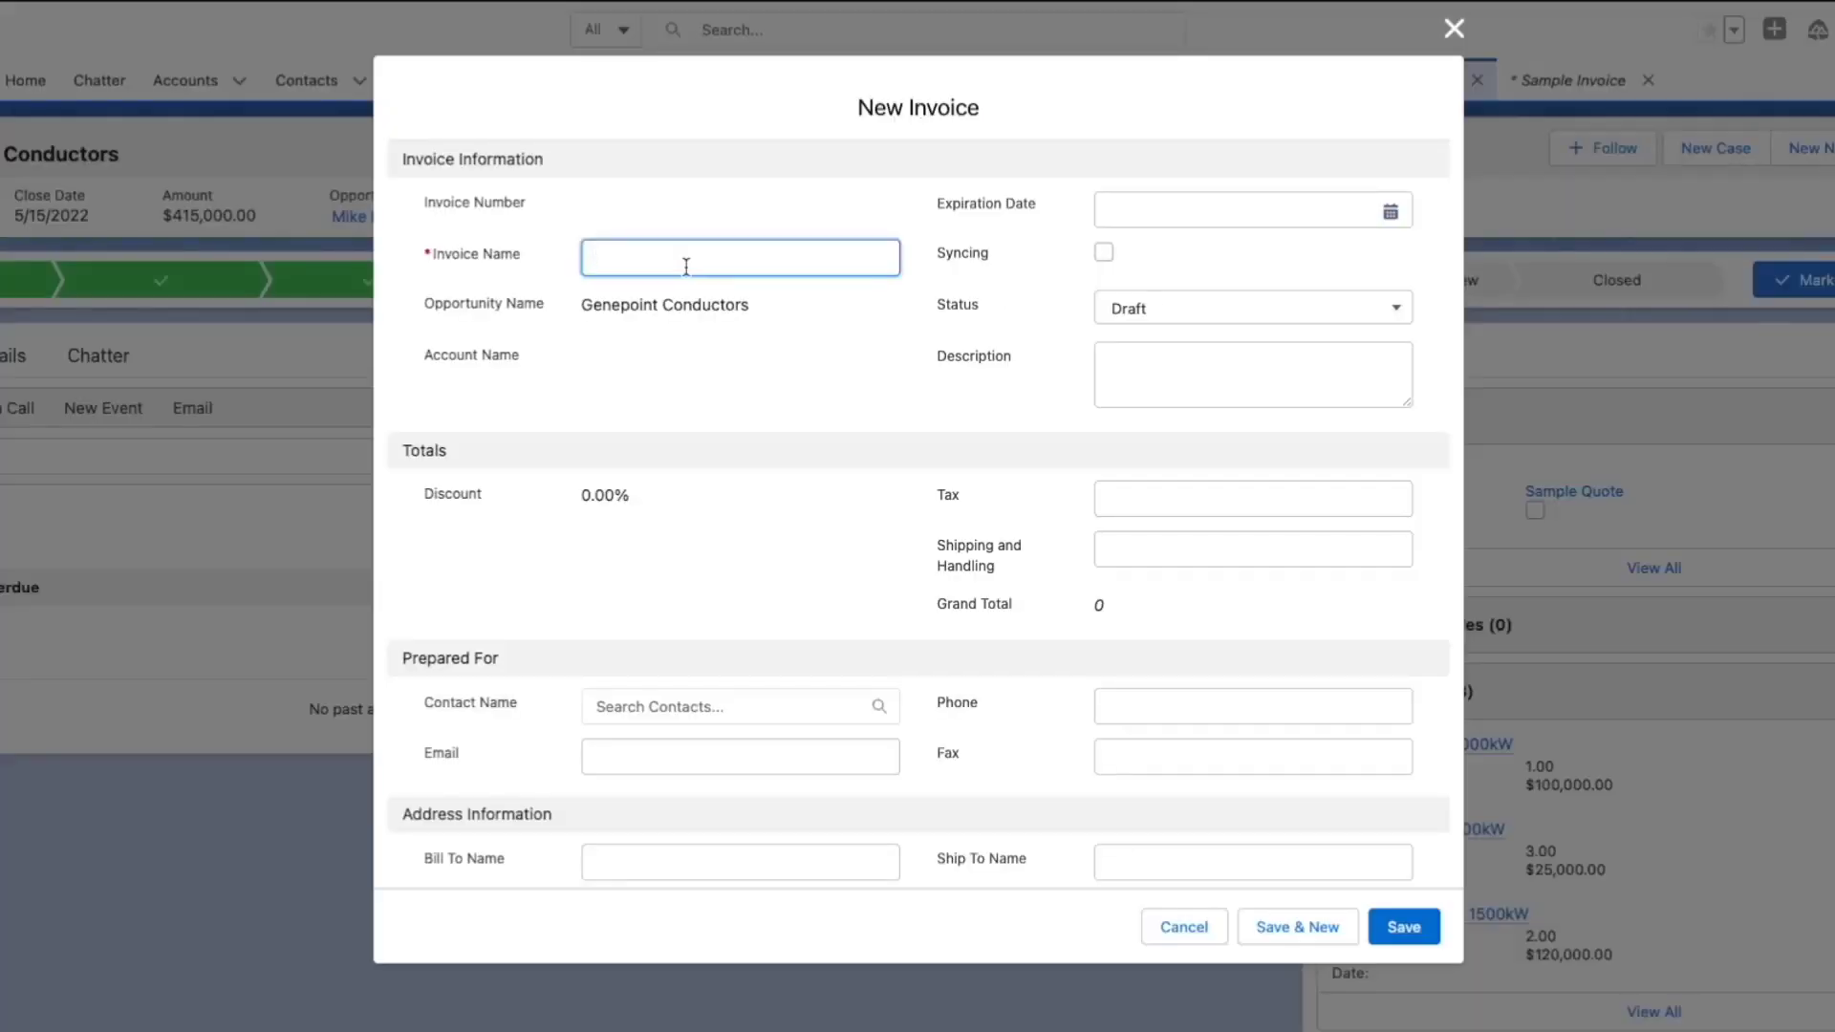
- Save a new invoice named 'Sample Invoice' and open its record's more-actions menu
{"action": "type", "text": "Sample Invoice"}
{"action": "left_click", "coordinate": [1405, 927]}
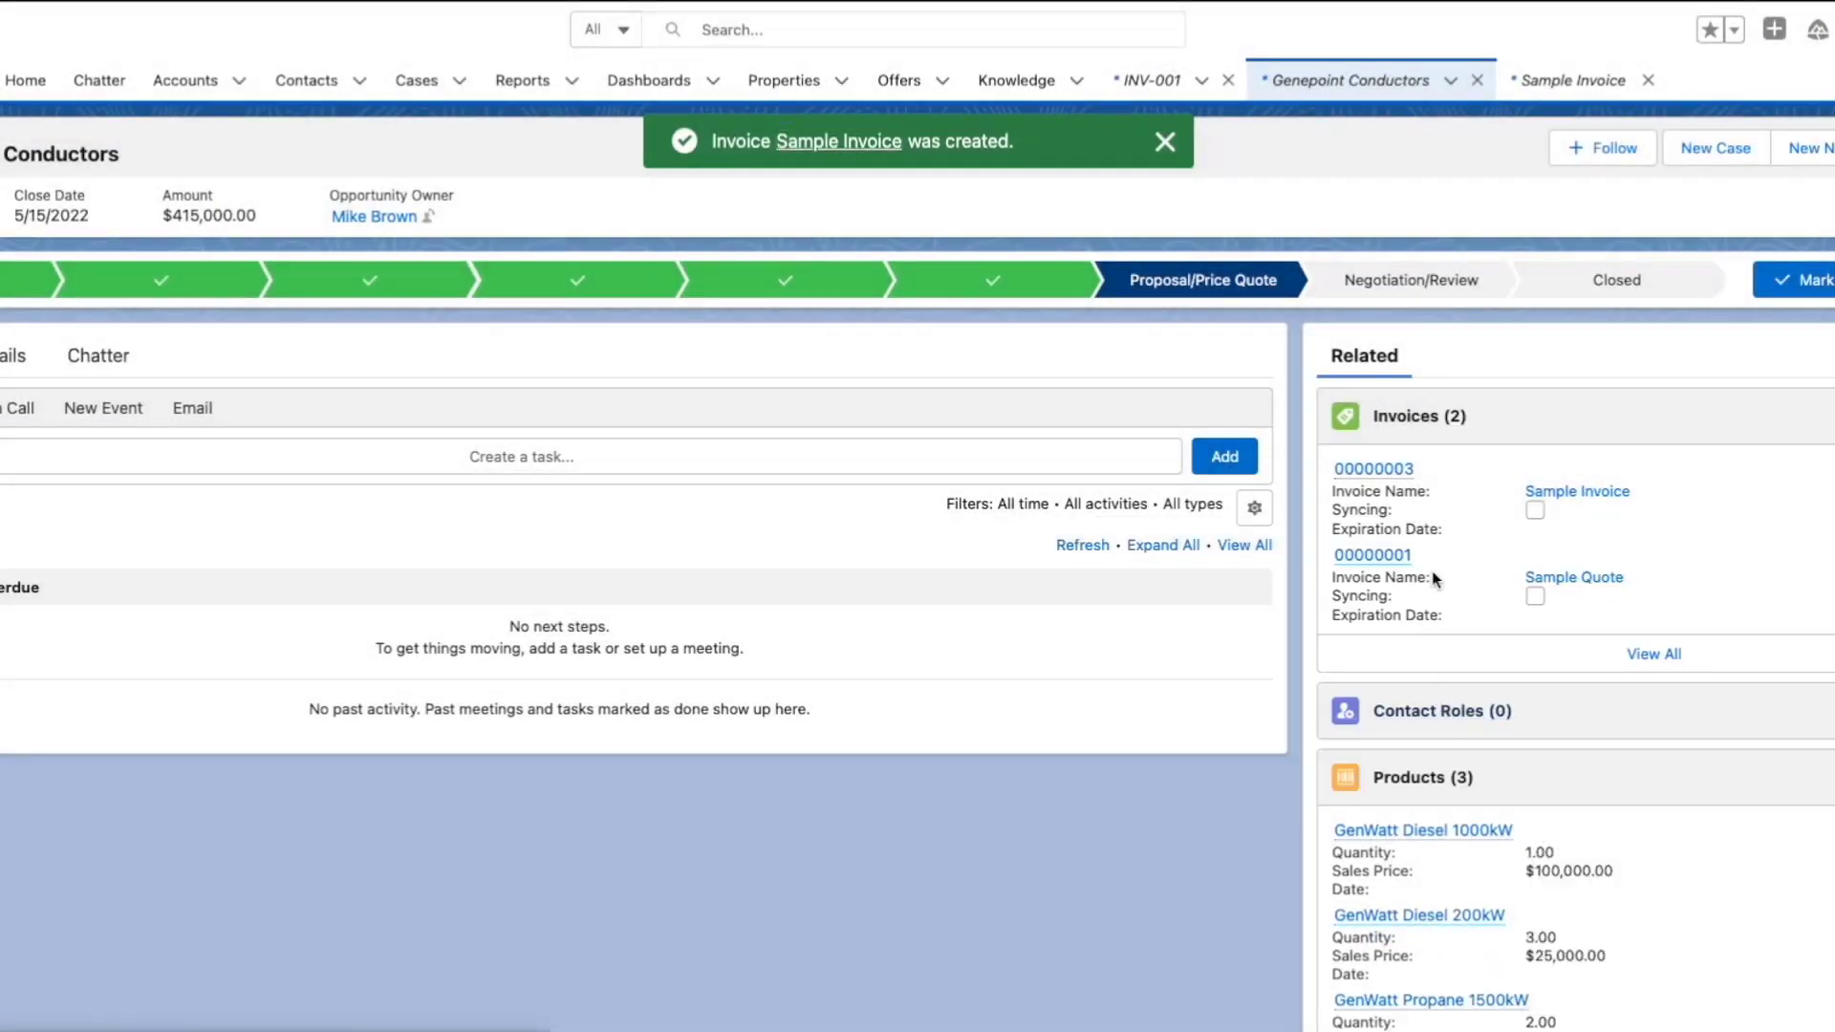
{"action": "left_click", "coordinate": [1396, 467]}
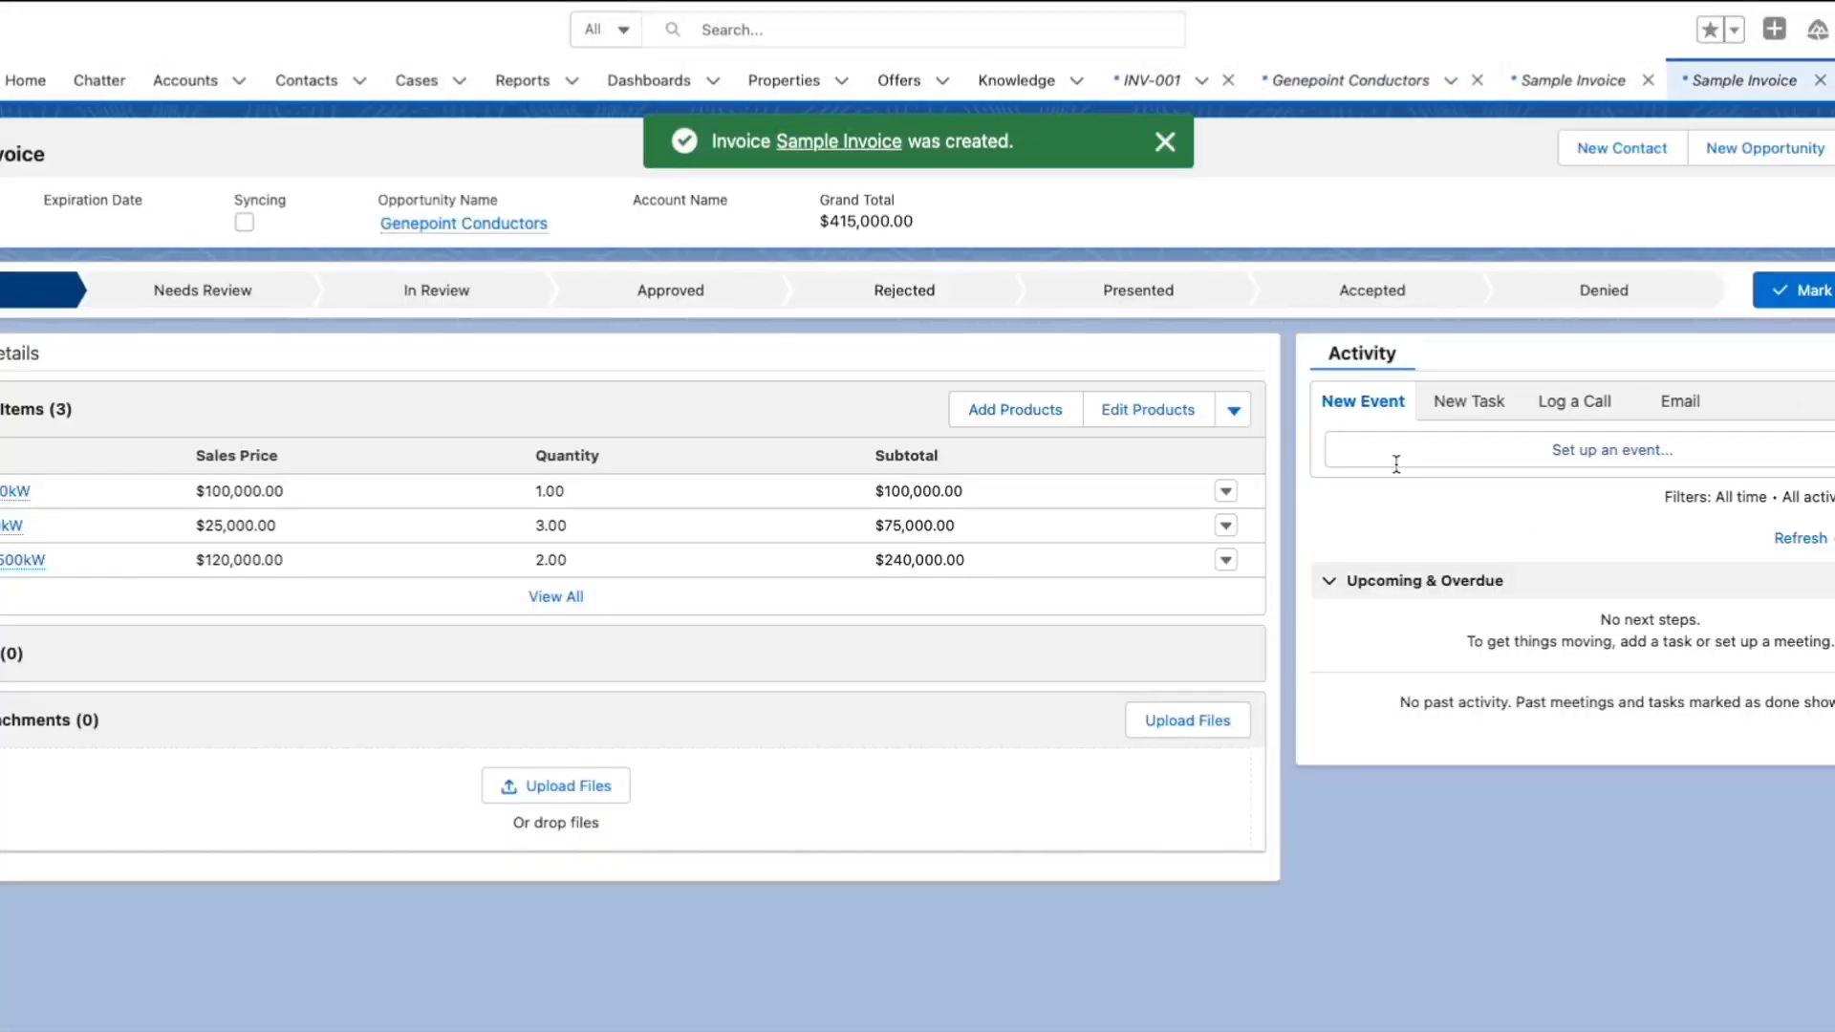
{"action": "left_click", "coordinate": [1834, 157]}
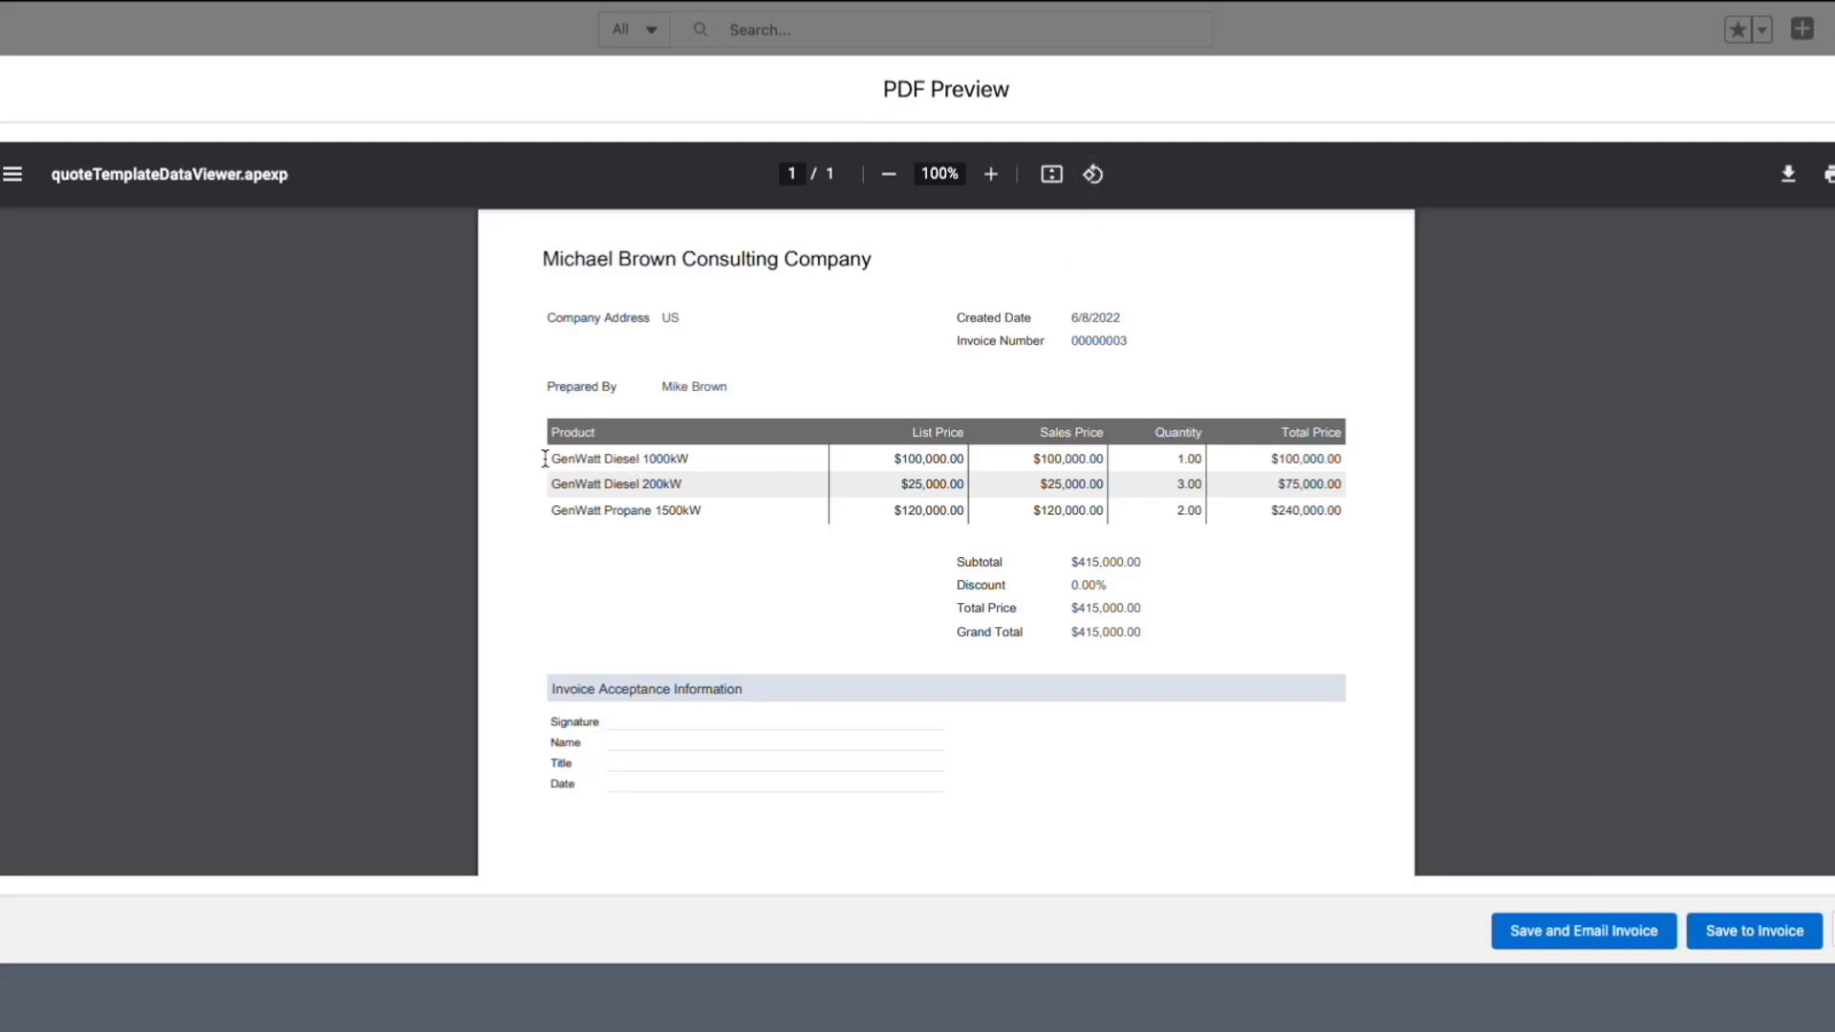
- Save the invoice PDF and e-mail it from the PDF preview
{"action": "left_click", "coordinate": [1584, 936]}
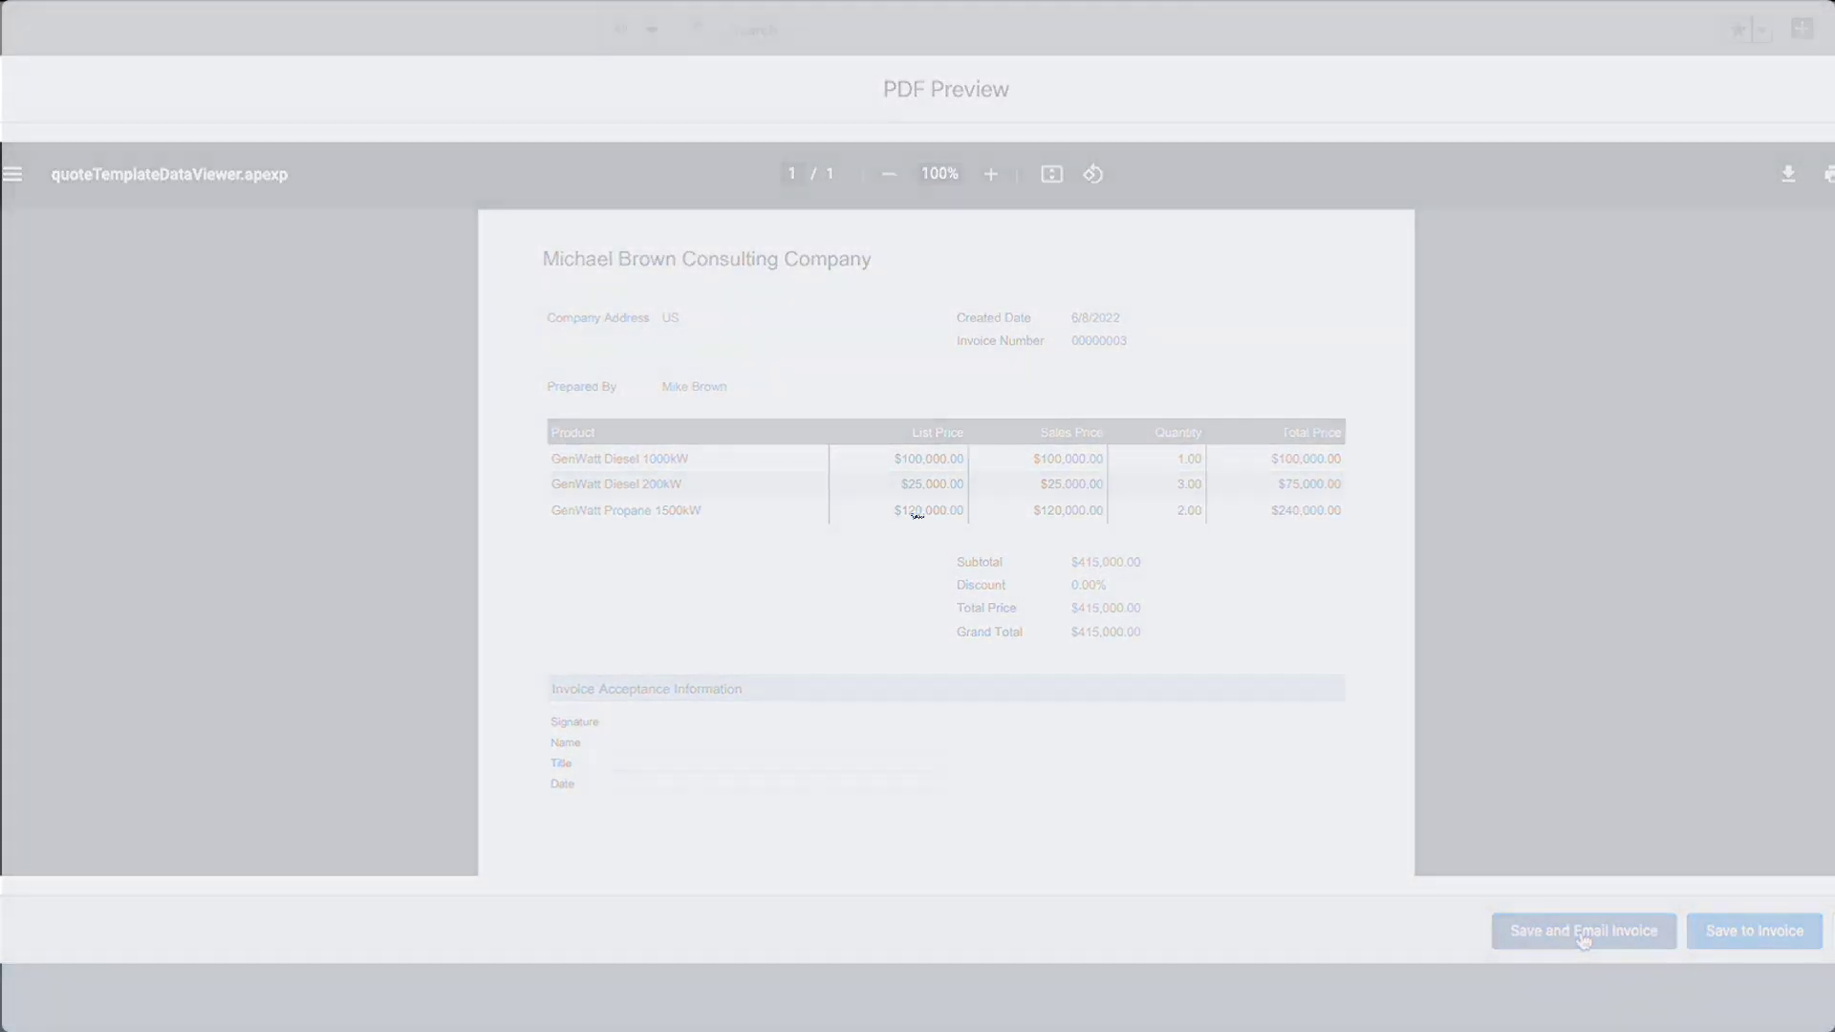